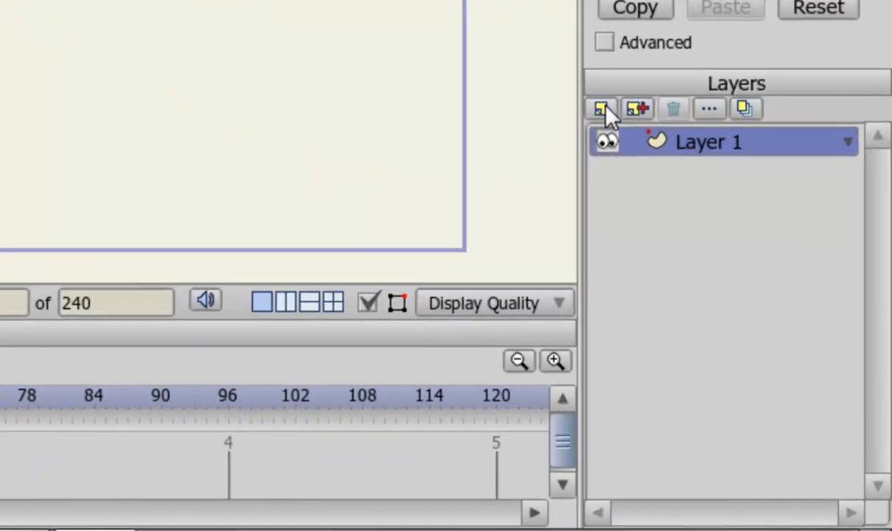
Step: Add a bone layer and nest the vector layer Layer 1 inside it
left_click(746, 319)
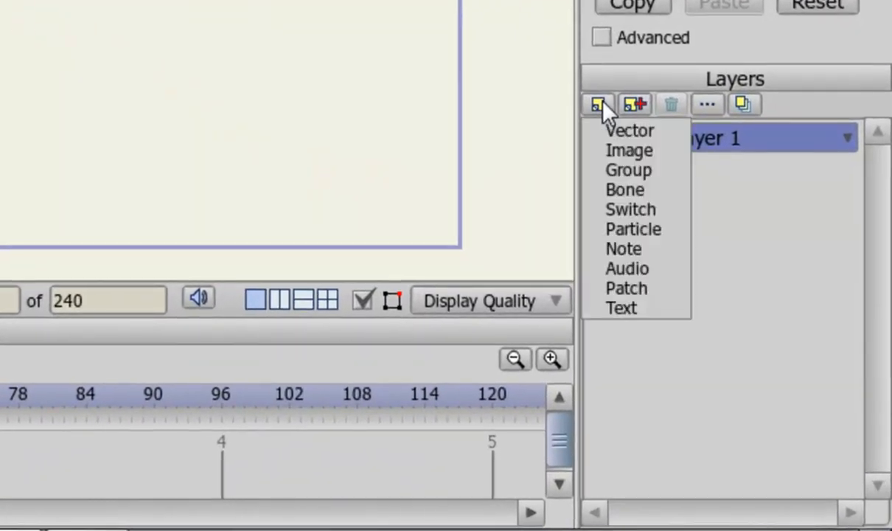
left_click(644, 193)
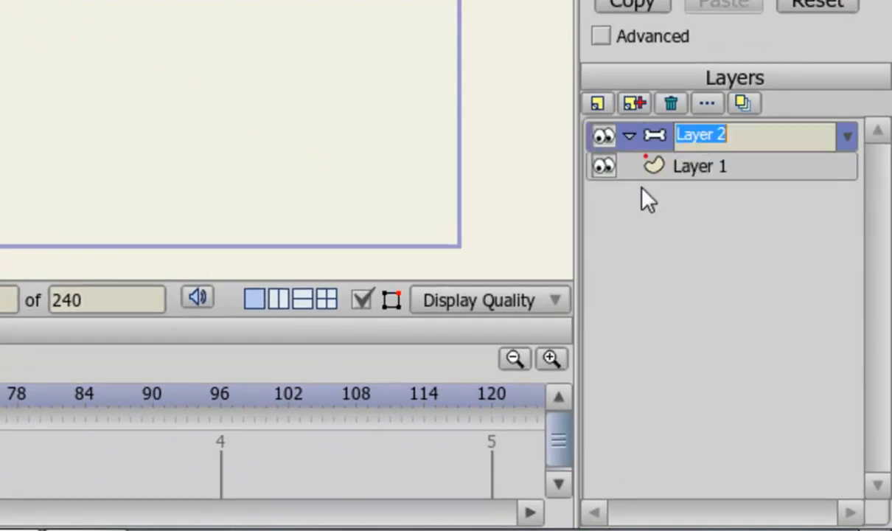
left_click(655, 164)
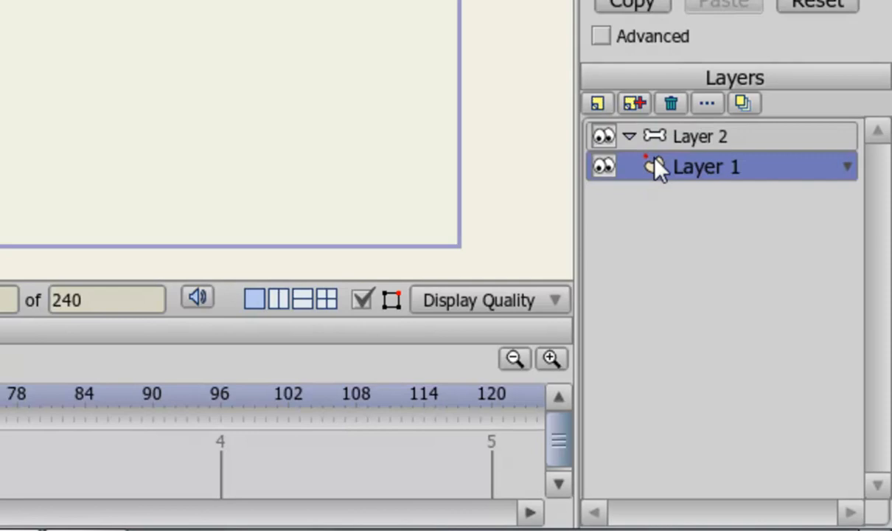
left_click_drag(662, 166, 666, 151)
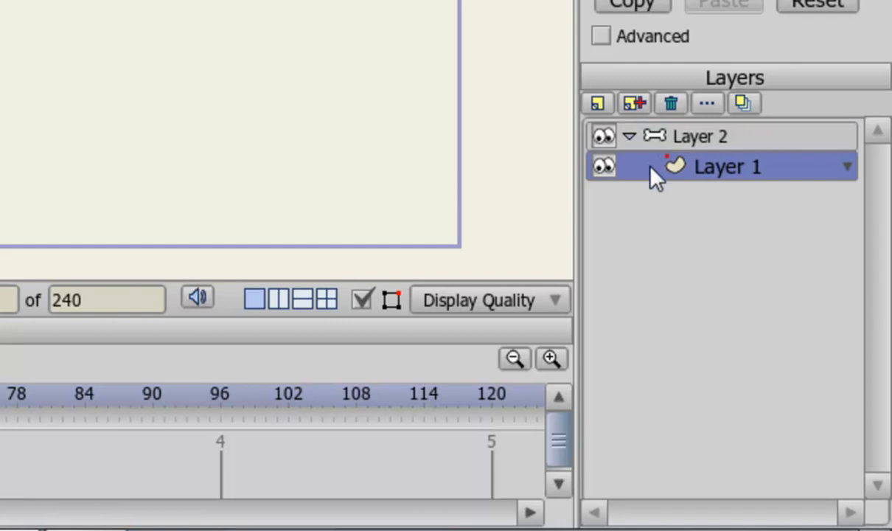
Step: Duplicate Layer 1 inside the bone layer and move Layer 1 above its copy in the layer order
left_click(633, 104)
left_click(728, 199)
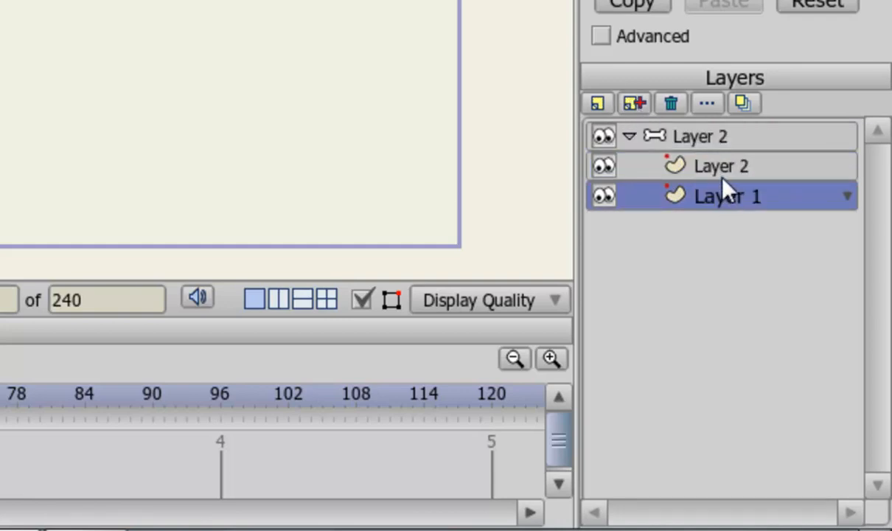
left_click(723, 179)
left_click(730, 208)
left_click_drag(729, 206, 732, 164)
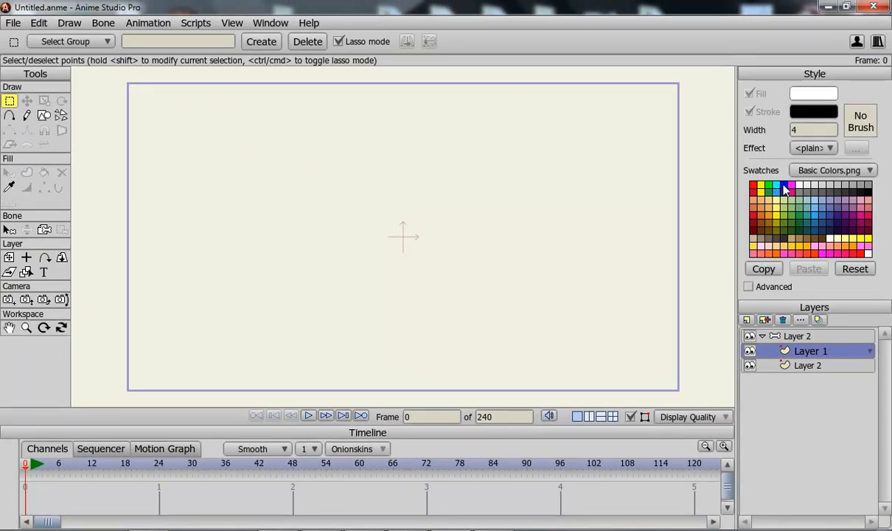
Step: Draw a wide, cyan-filled rectangle across the upper part of the canvas on Layer 1
left_click(785, 188)
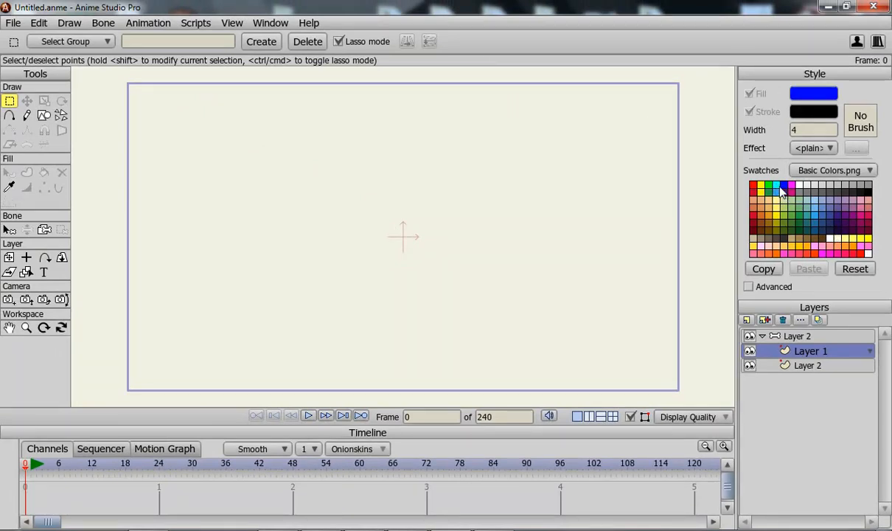
left_click(778, 186)
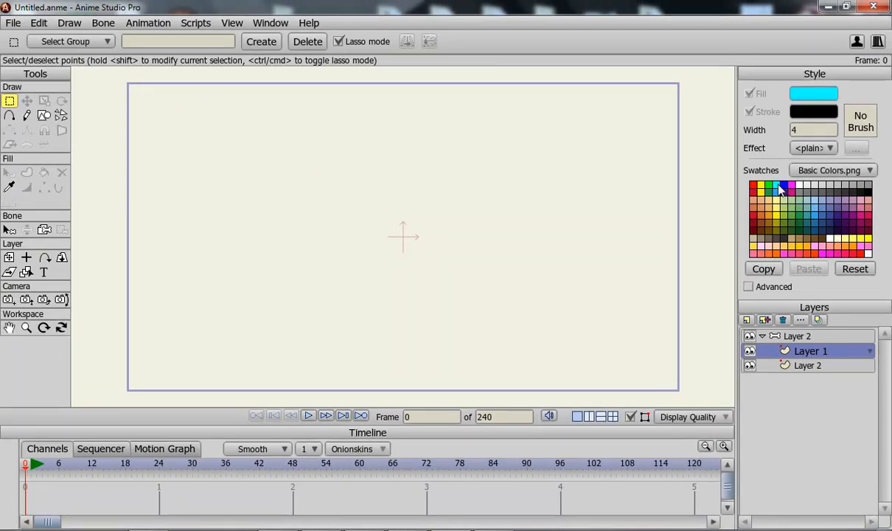
left_click(45, 116)
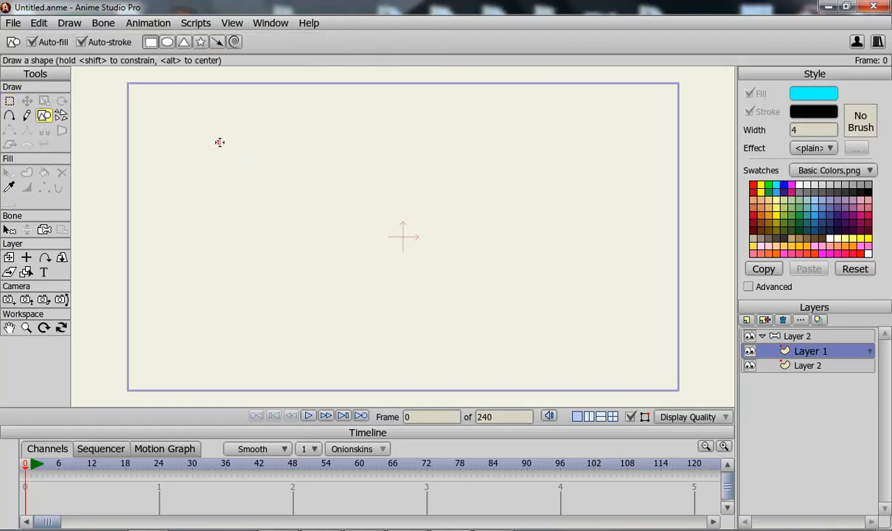
left_click_drag(219, 142, 572, 199)
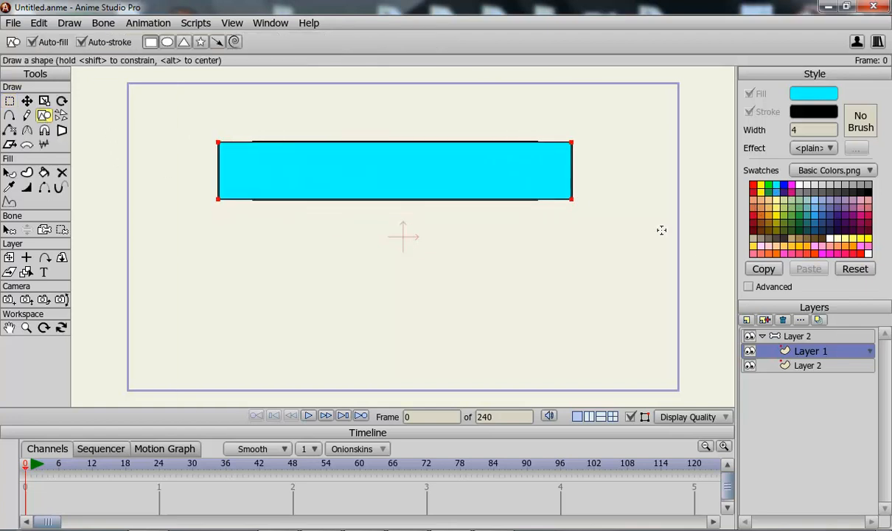
Step: Draw a white-filled rectangle of similar size below the cyan one on the vector layer Layer 2
left_click(785, 367)
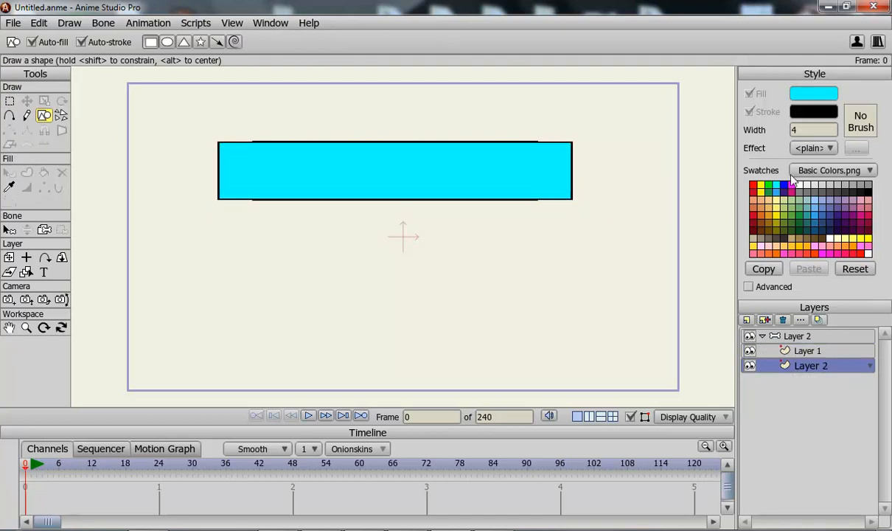
left_click(800, 187)
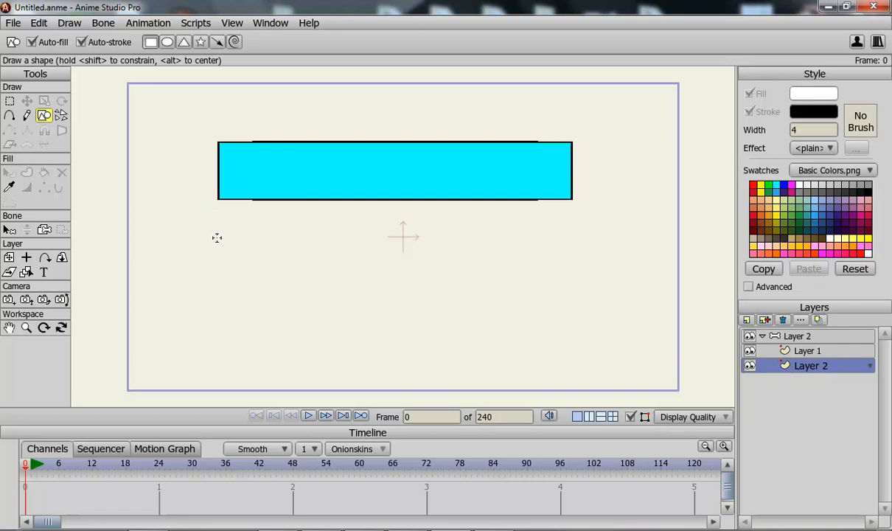
left_click_drag(217, 237, 569, 293)
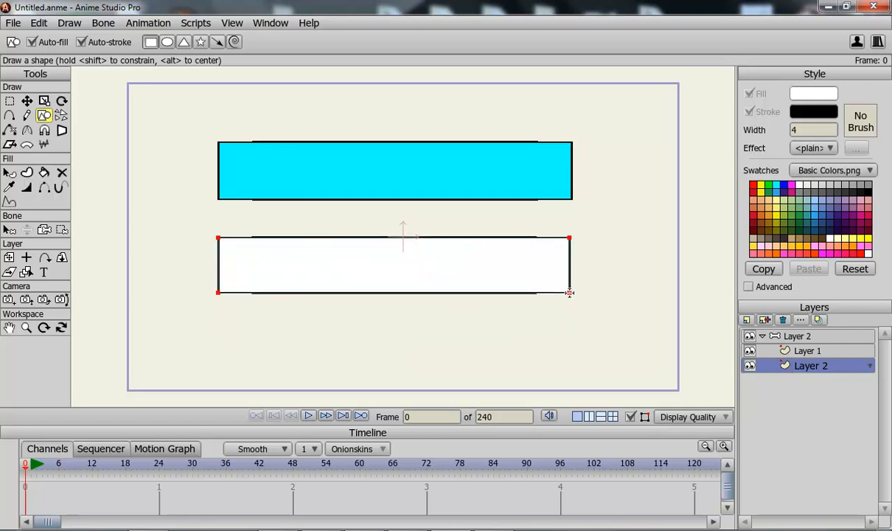
Step: Add a lengthwise bone through each rectangle on the bone layer, first in the cyan one, then in the white one
left_click(782, 336)
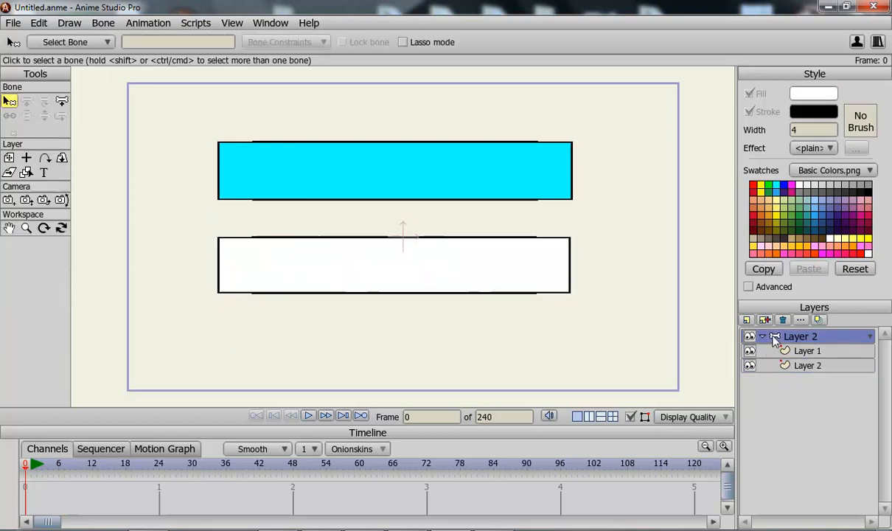
left_click(61, 102)
left_click_drag(220, 171, 568, 172)
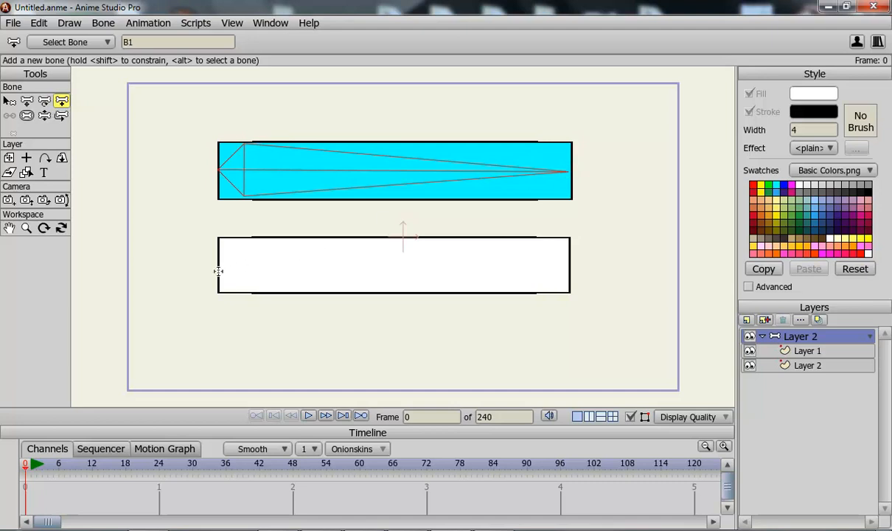
left_click_drag(218, 271, 572, 267)
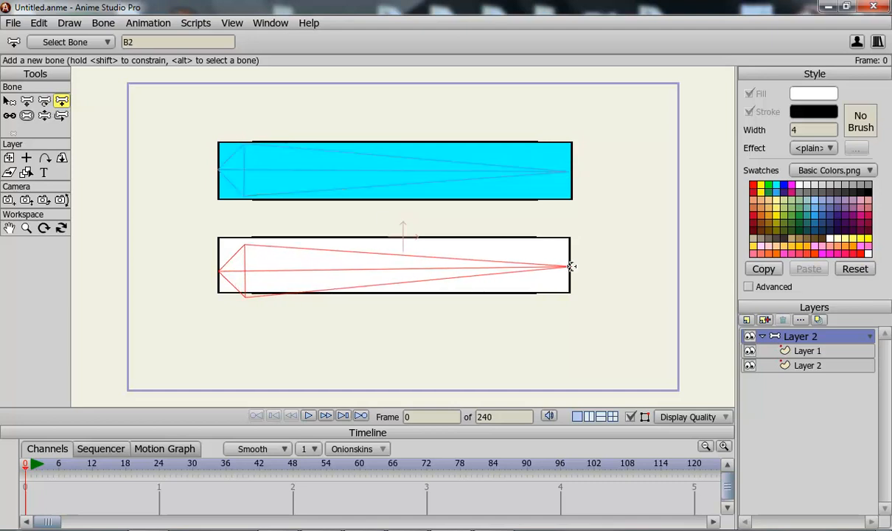
Step: Test both bones with Manipulate Bones, then undo the movement
left_click(45, 115)
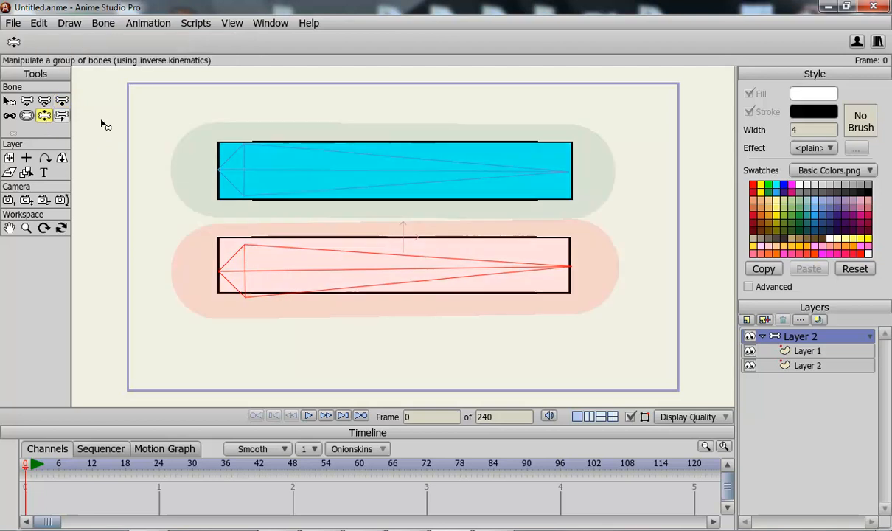
left_click_drag(415, 175, 376, 174)
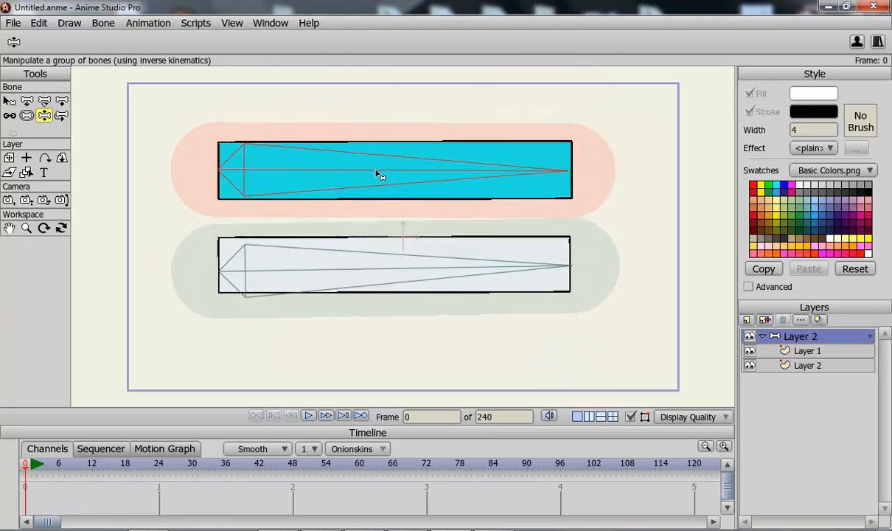
left_click_drag(434, 263, 467, 255)
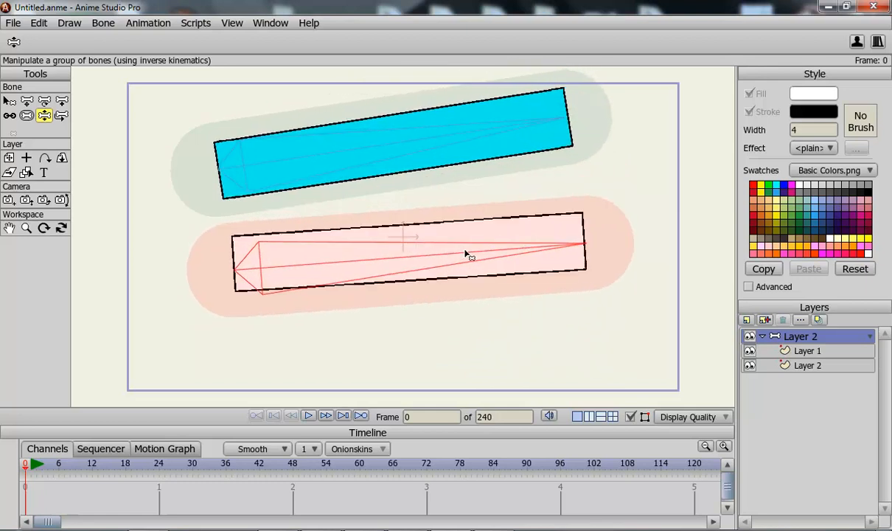
key("ctrl+z")
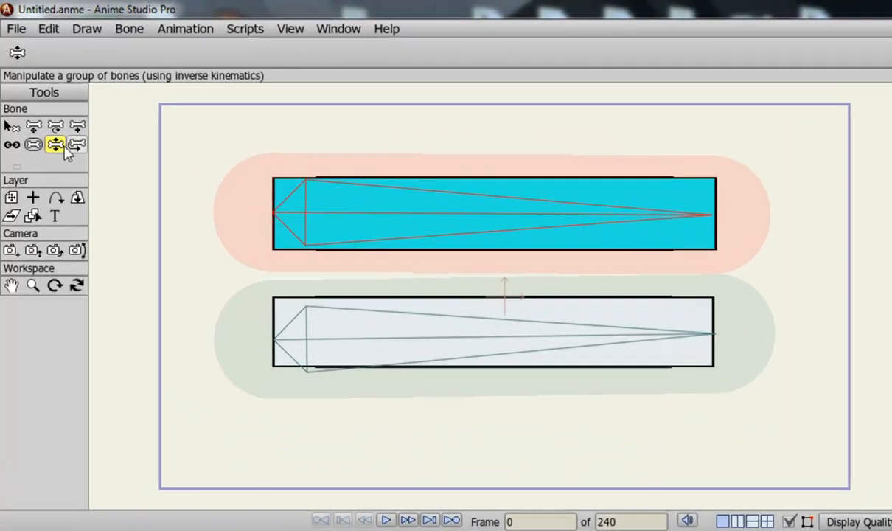
Step: Detach the white rectangle's bone from its parent, the cyan rectangle's bone, using Reparent Bone
left_click(9, 116)
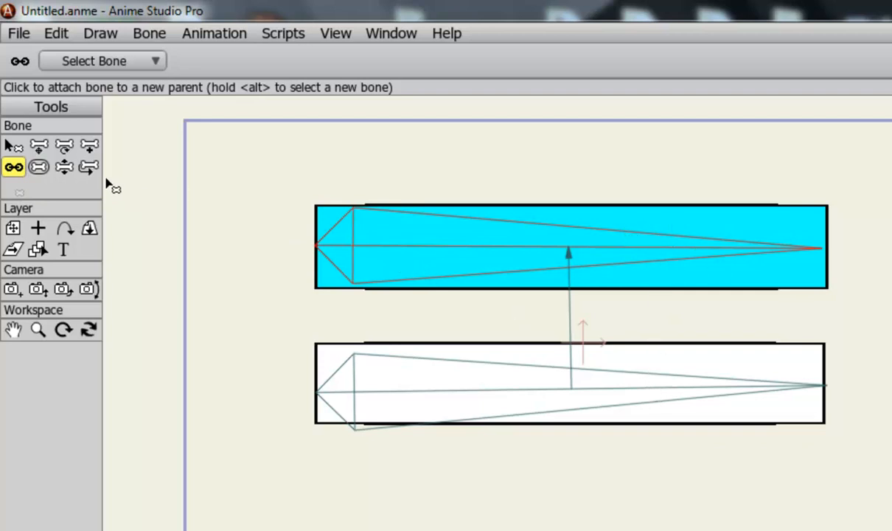
left_click(15, 147)
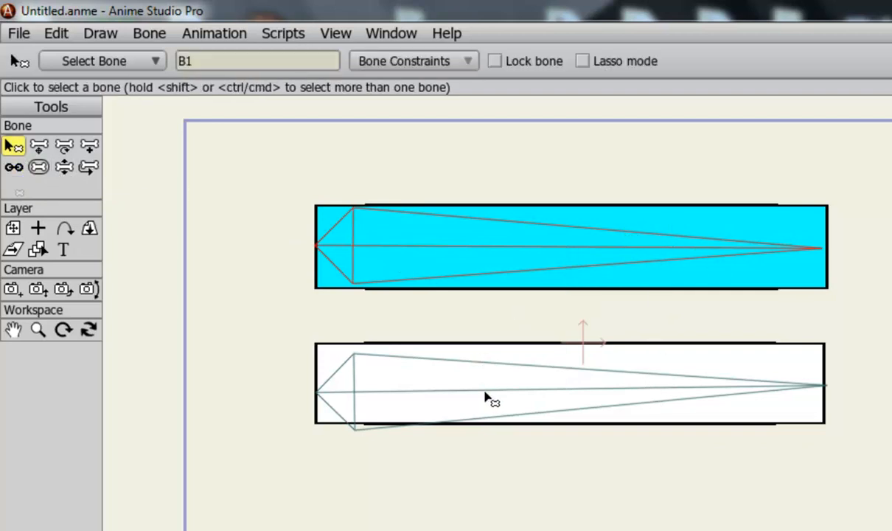
left_click(487, 398)
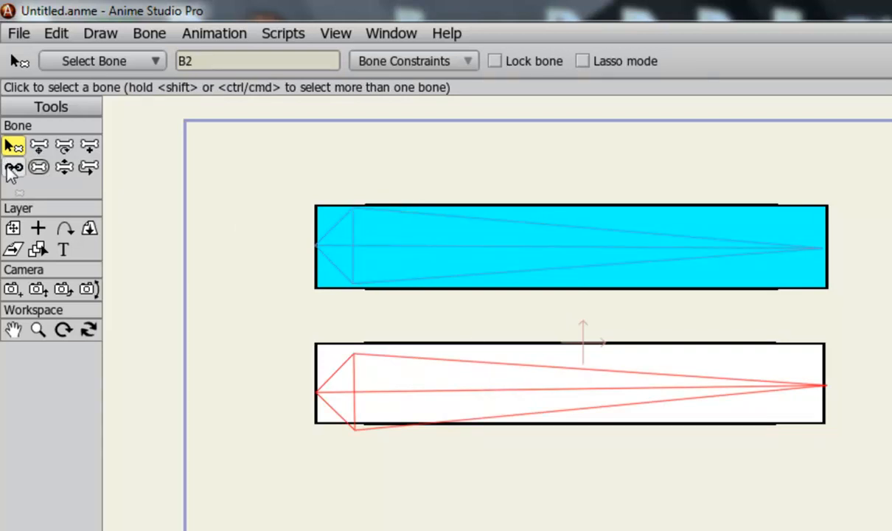
left_click(13, 167)
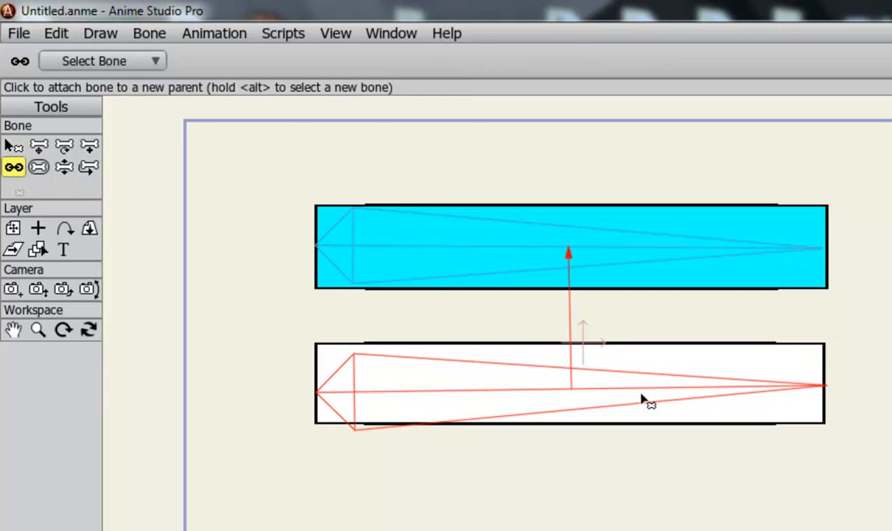
left_click(587, 397)
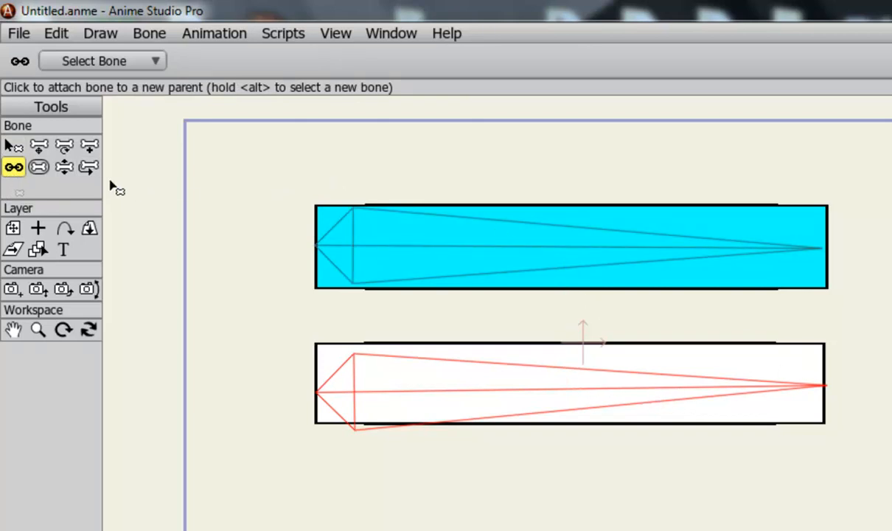
Step: Test with Manipulate Bones how each unparented bone influences the two rectangles
left_click(64, 167)
left_click_drag(548, 249, 627, 243)
left_click_drag(720, 399, 780, 378)
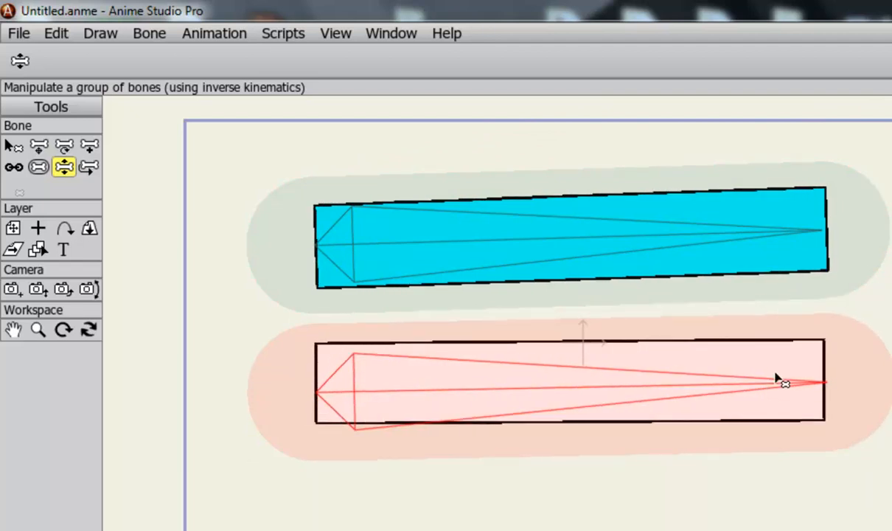
left_click(483, 226)
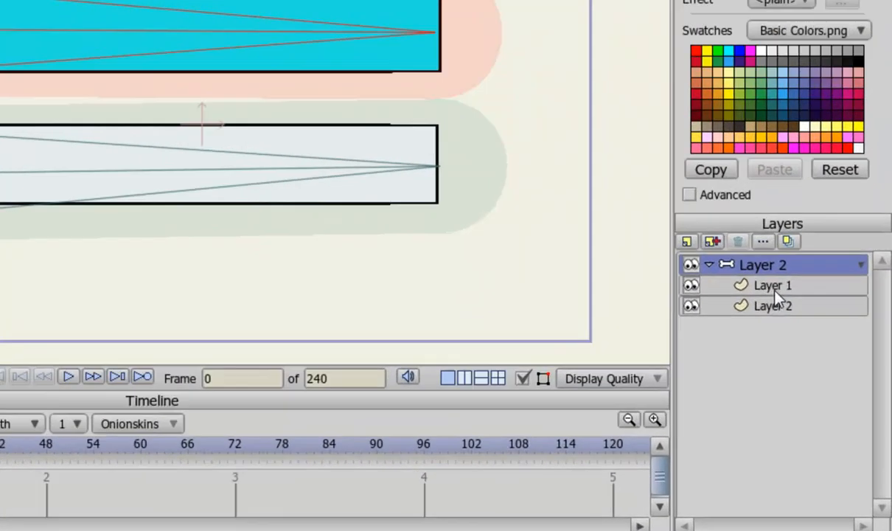
Step: Bind Layer 1 to the cyan rectangle's bone and test that bone with Manipulate Bones
left_click(775, 290)
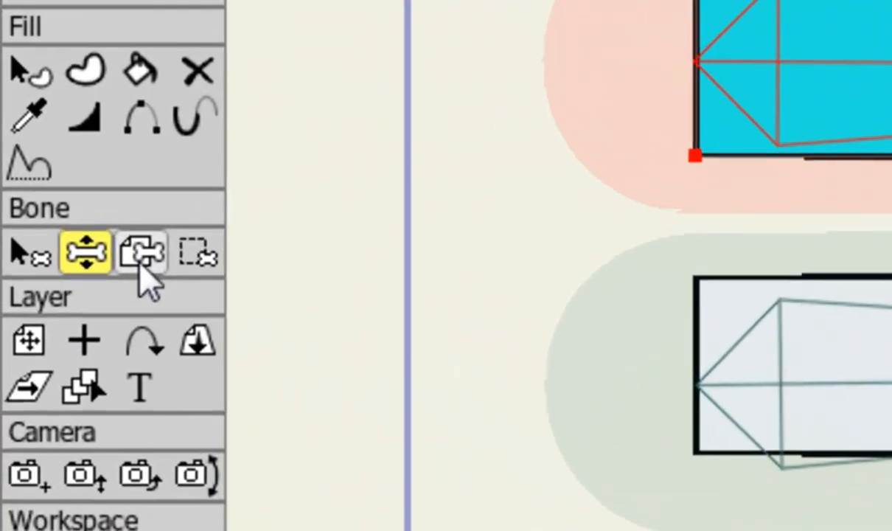
left_click(144, 258)
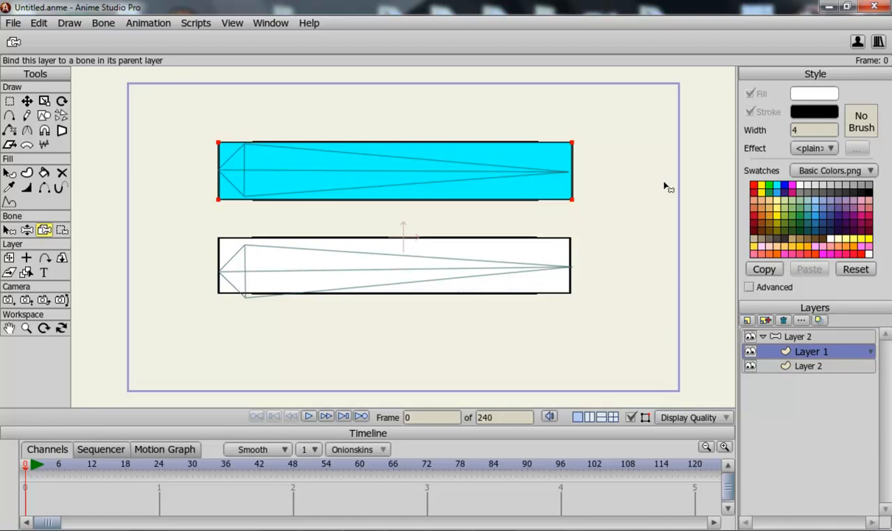
left_click(437, 176)
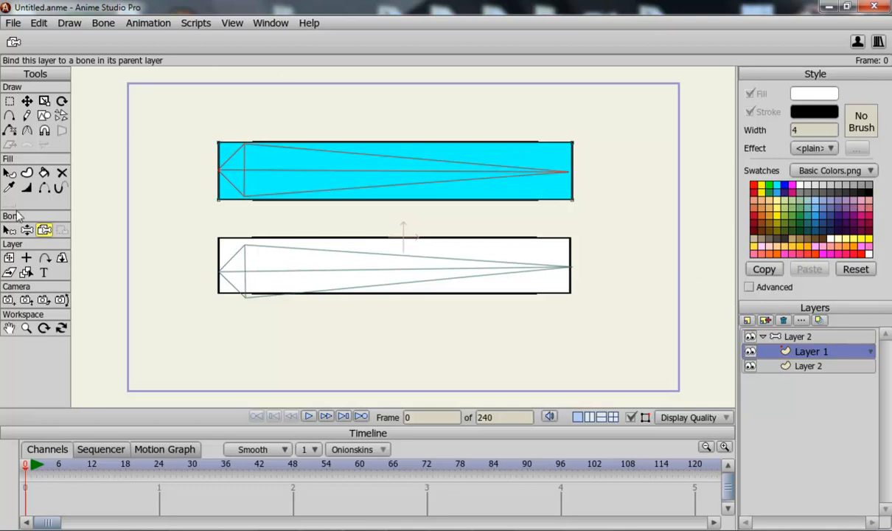
left_click(27, 229)
left_click_drag(425, 184, 486, 177)
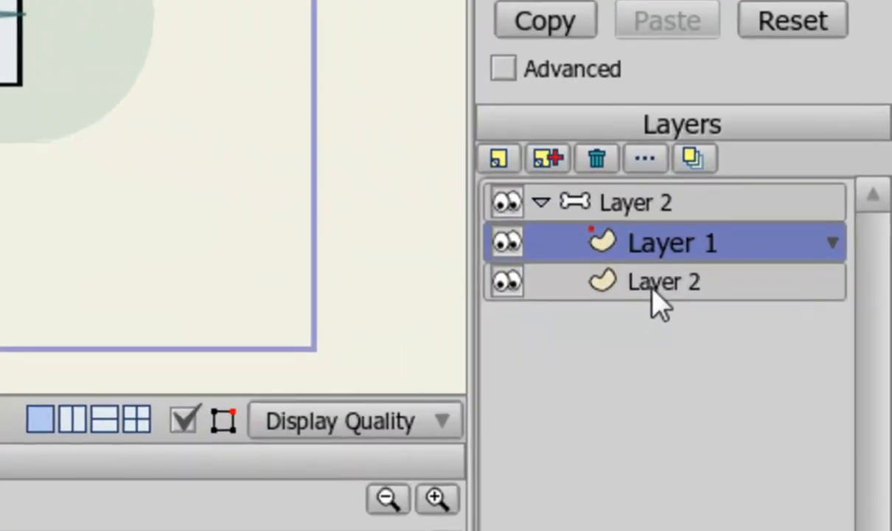
Step: Bind Layer 2 to the white rectangle's bone using Bind Layer
left_click(804, 367)
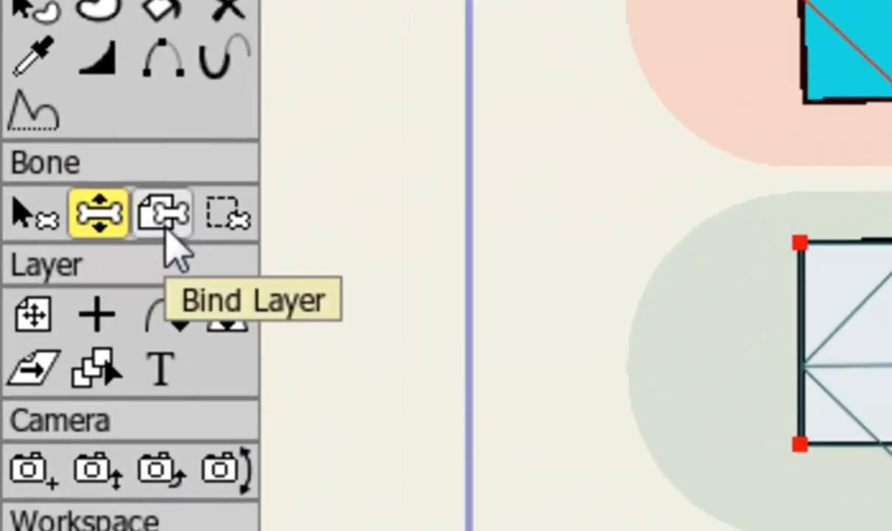
left_click(164, 226)
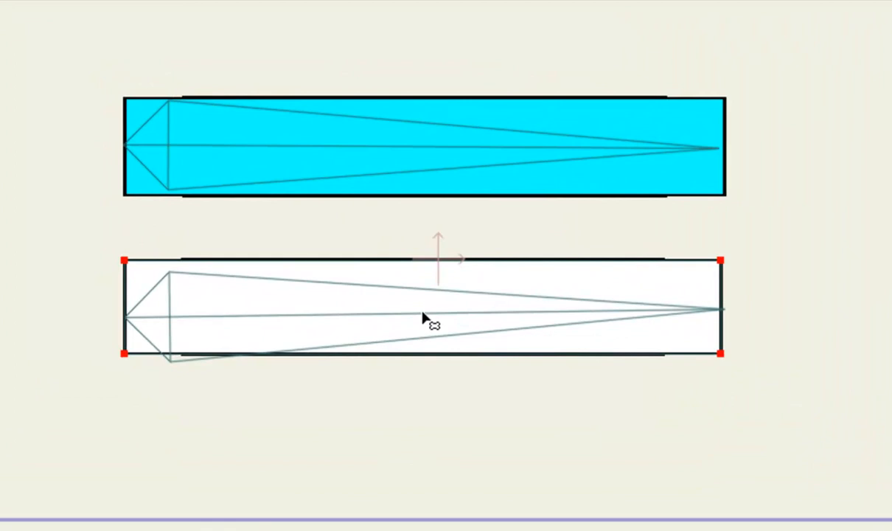
left_click(422, 318)
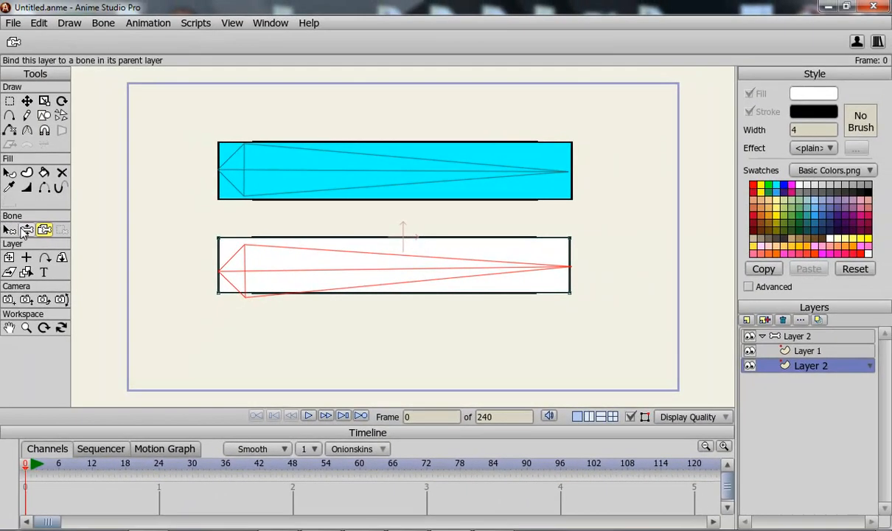
Step: Test the white and cyan rectangles' bones in turn with Manipulate Bones
left_click(19, 229)
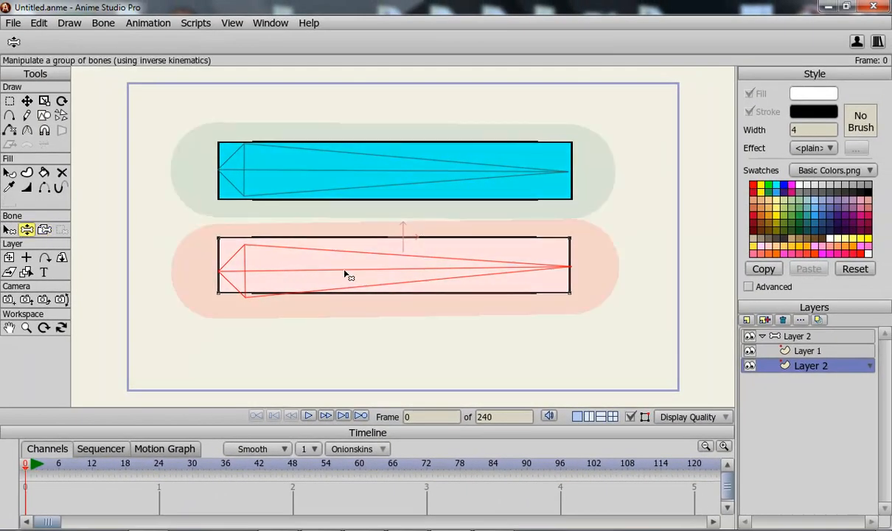
mouse_move(345, 274)
left_mouse_down()
mouse_move(354, 253)
mouse_move(216, 110)
mouse_move(179, 156)
mouse_move(354, 240)
mouse_move(394, 309)
mouse_move(331, 181)
mouse_move(163, 156)
mouse_move(341, 247)
mouse_move(353, 279)
left_mouse_up()
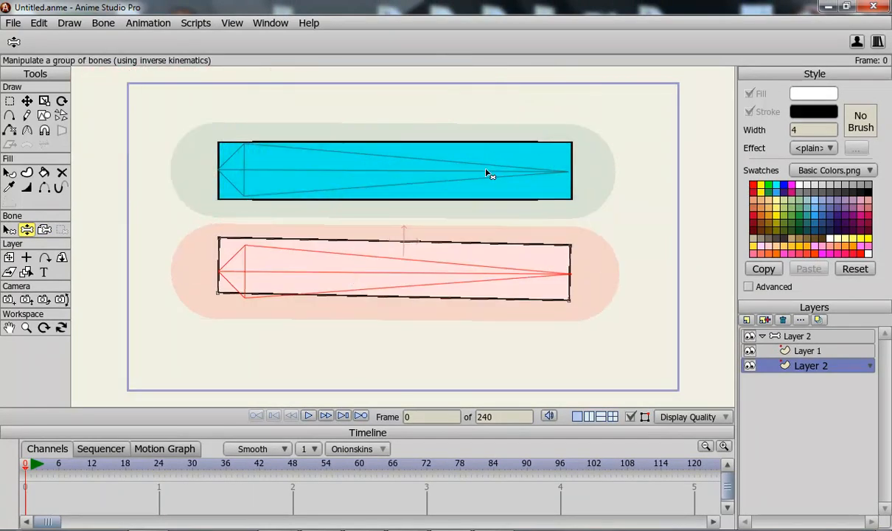
left_click_drag(487, 174, 444, 175)
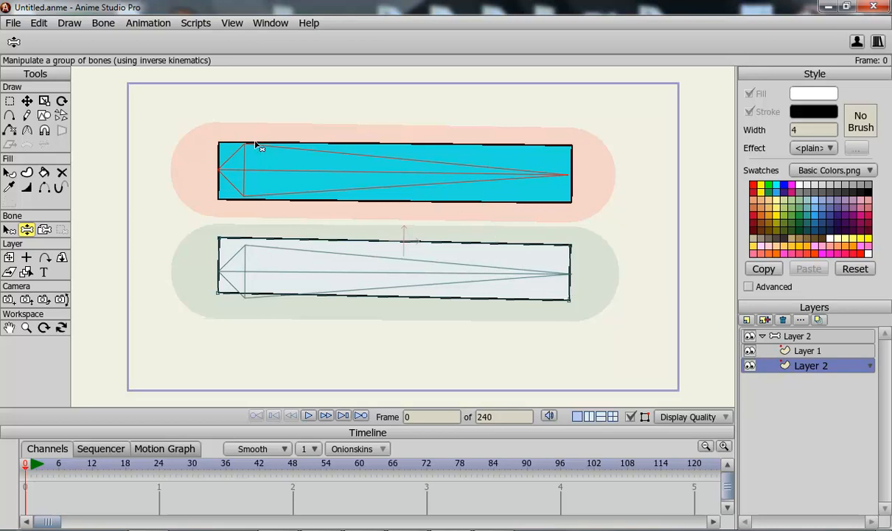
Step: Start a new document without saving changes to the current one
left_click(13, 23)
left_click(20, 37)
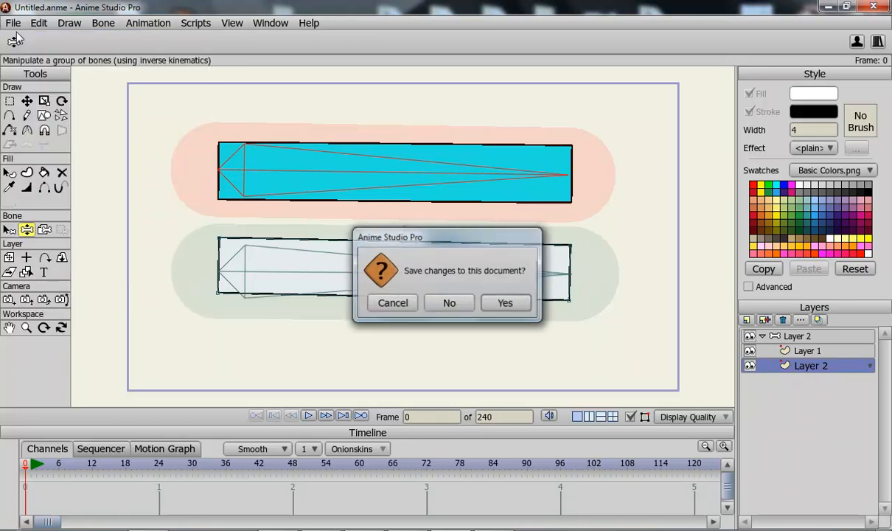
left_click(454, 308)
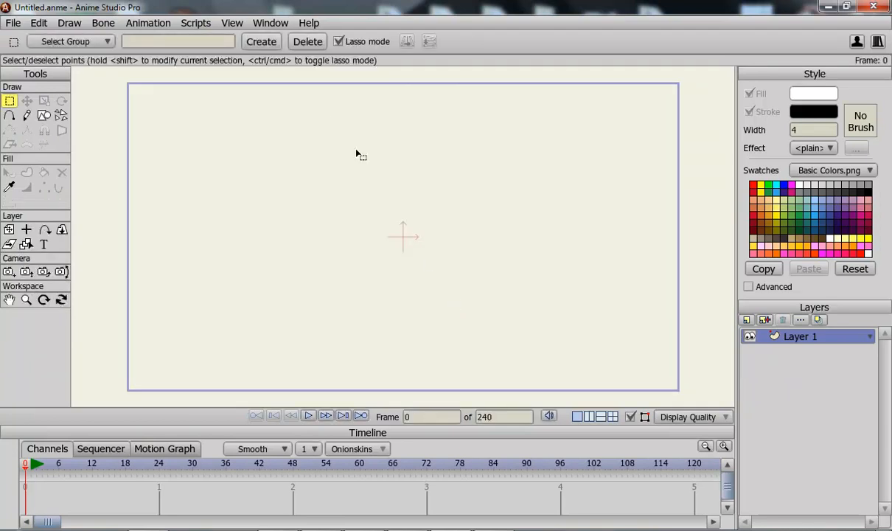
Step: Draw a wide rectangle in the canvas's upper half and add two points near the middle of both its top and bottom edges
left_click(44, 115)
mouse_move(186, 152)
left_mouse_down()
mouse_move(246, 183)
mouse_move(456, 216)
mouse_move(549, 207)
mouse_move(542, 210)
left_mouse_up()
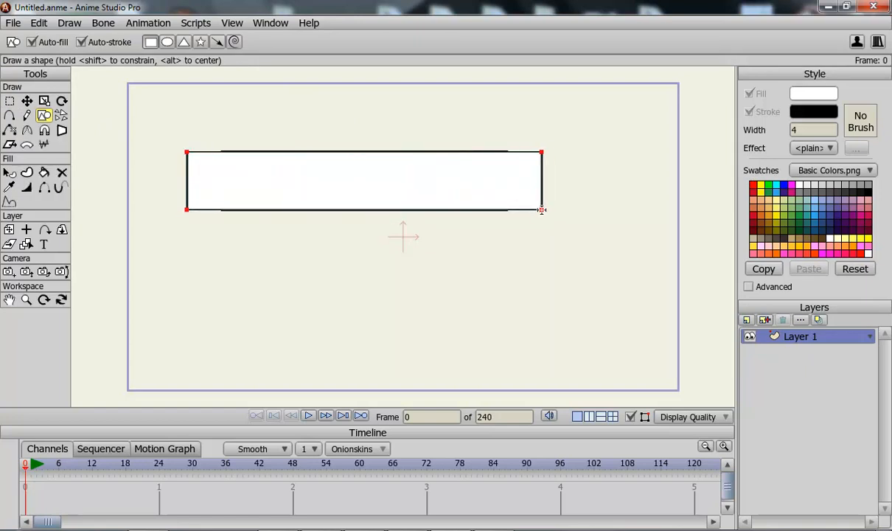
left_click(9, 115)
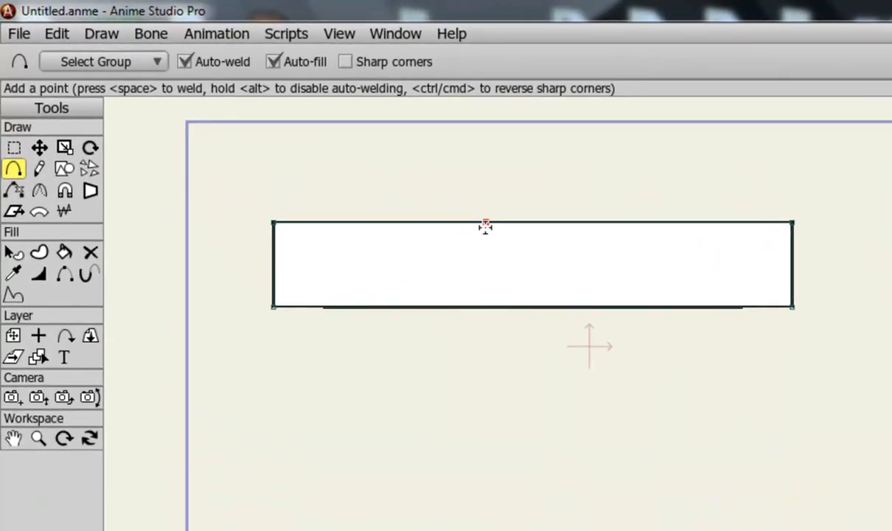
left_click(332, 153)
left_click(574, 244)
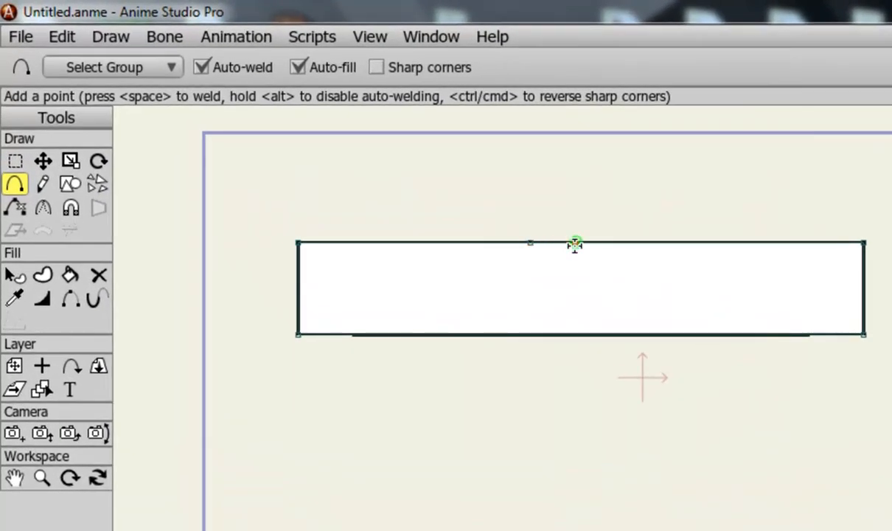
left_click(570, 331)
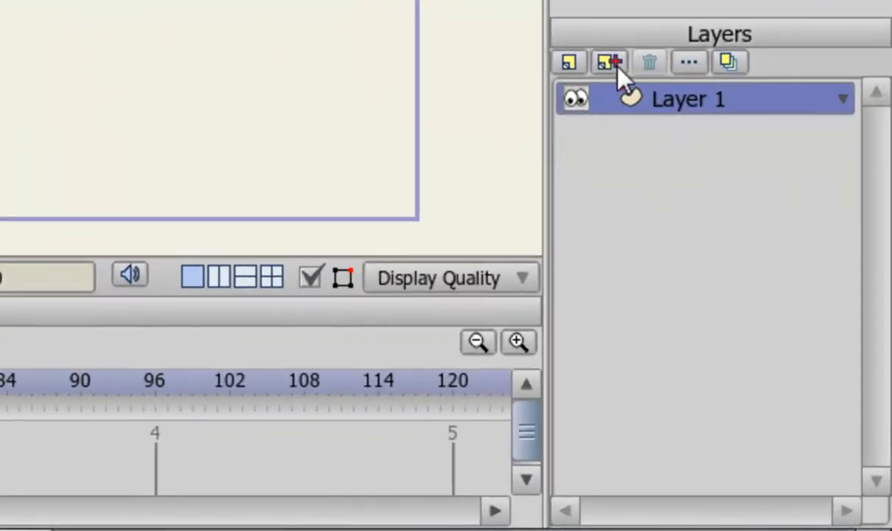
Step: Duplicate Layer 1 and add a new Bone layer above the two vector layers
left_click(613, 62)
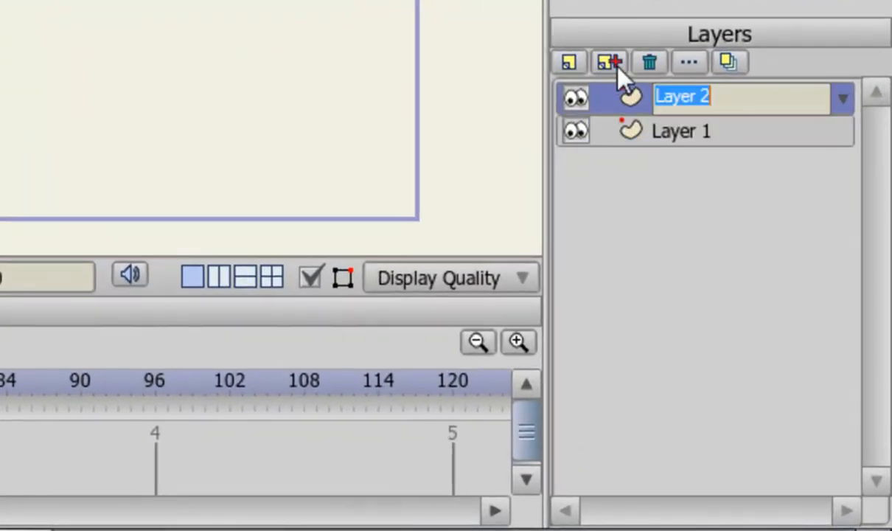
left_click(575, 64)
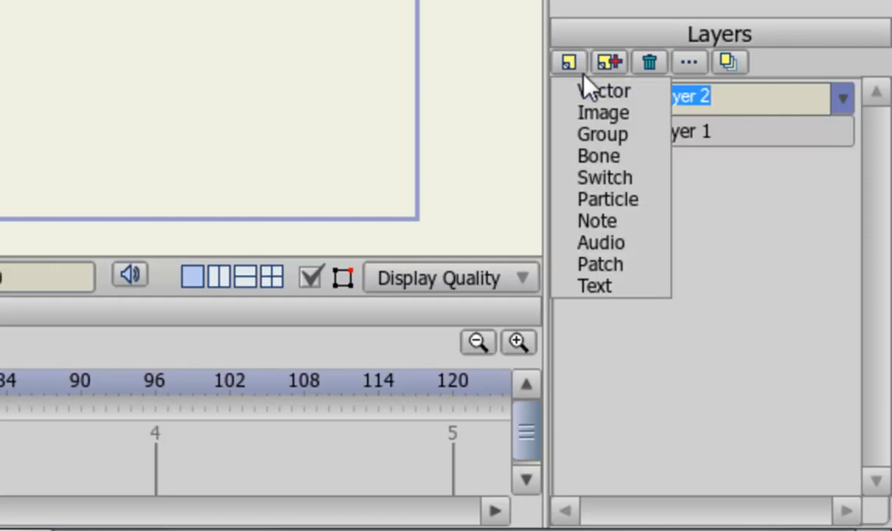
left_click(628, 155)
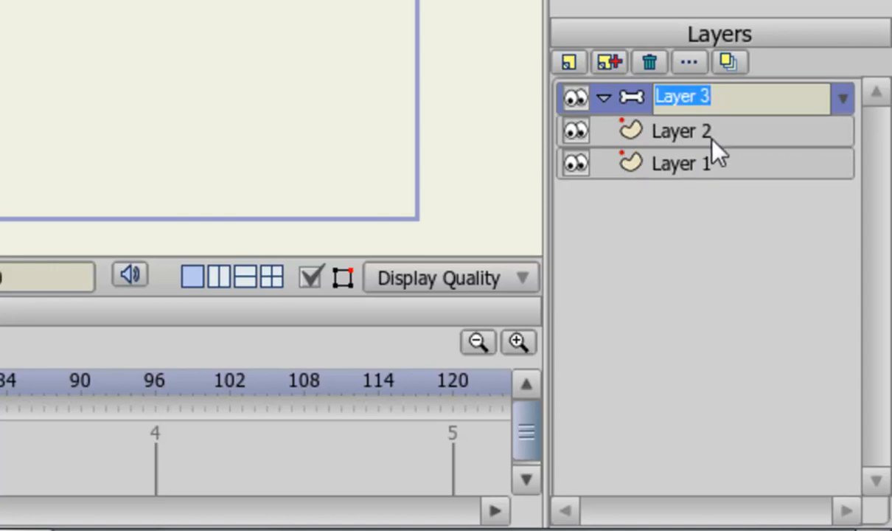
Step: Place Layer 1 and Layer 2 inside the bone layer Layer 3, with Layer 1 above Layer 2, and check the nesting
left_click_drag(714, 153, 716, 107)
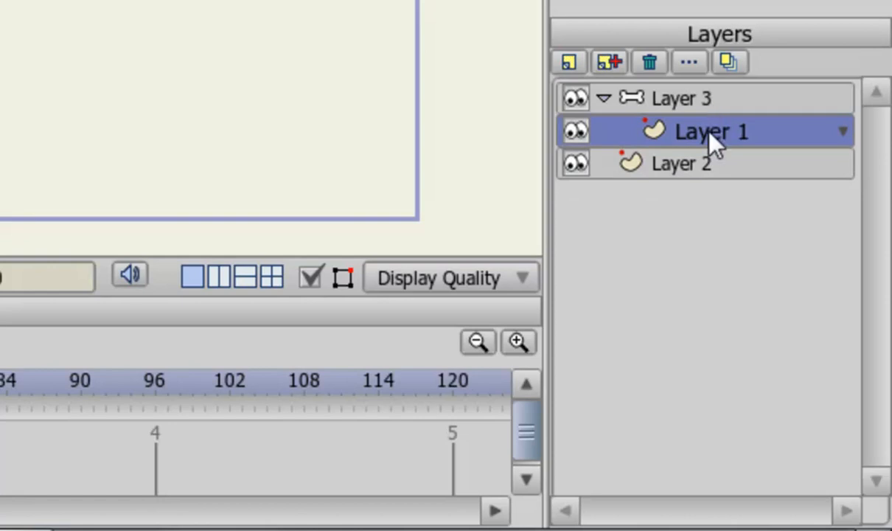
left_click_drag(699, 160, 707, 142)
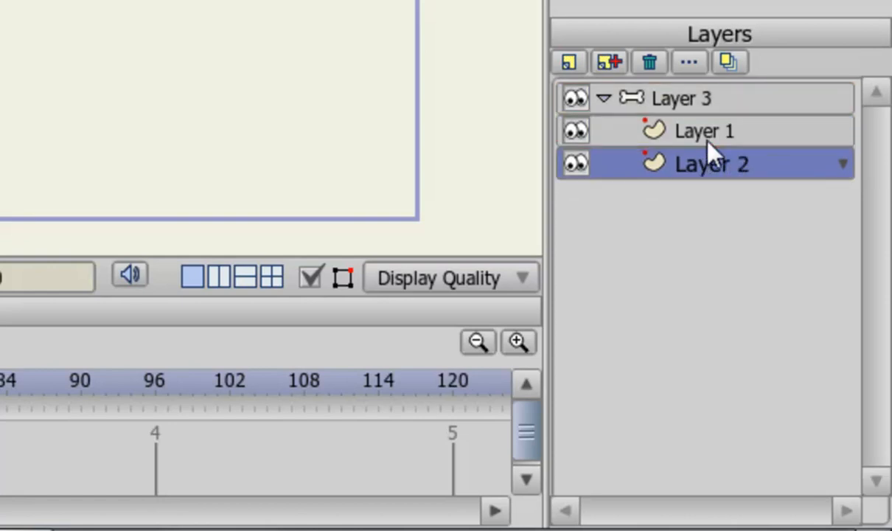
left_click(609, 105)
left_click(604, 99)
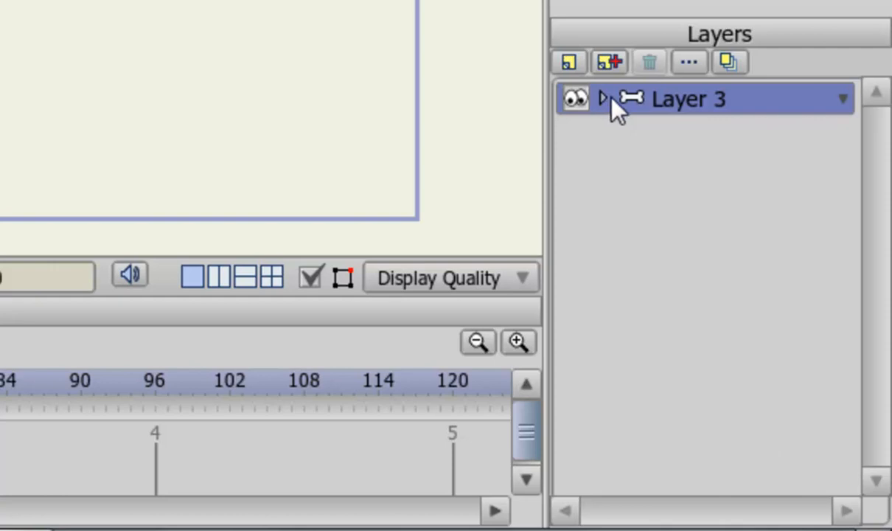
left_click(604, 99)
left_click(604, 99)
left_click(605, 99)
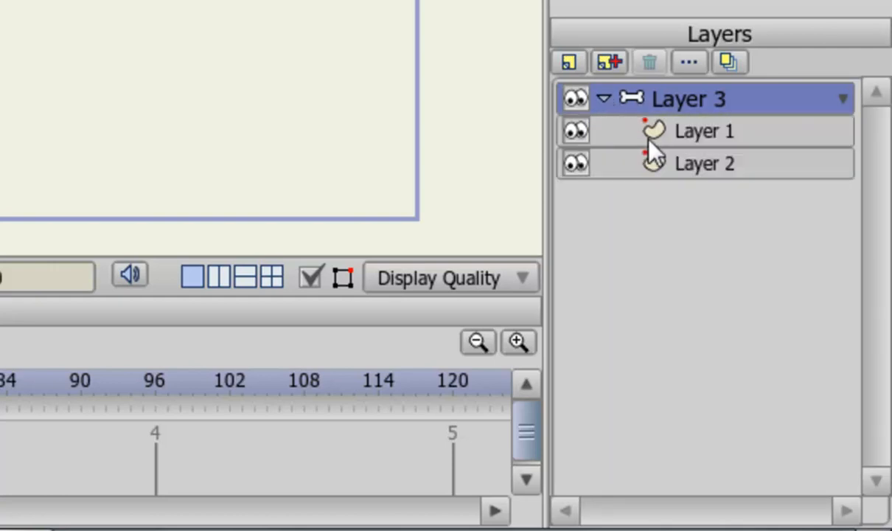
Step: Move all points of Layer 2's rectangle down so it sits below Layer 1's rectangle
left_click(654, 158)
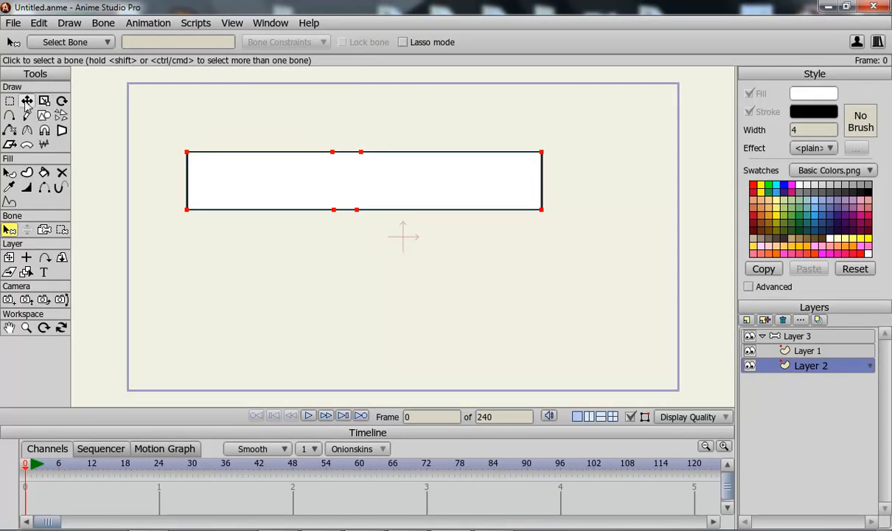
left_click(26, 102)
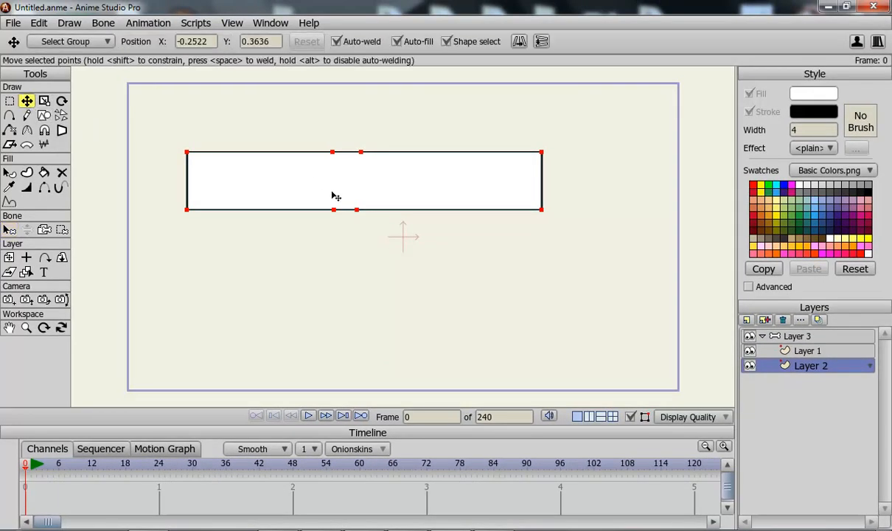
left_click_drag(345, 183, 345, 277)
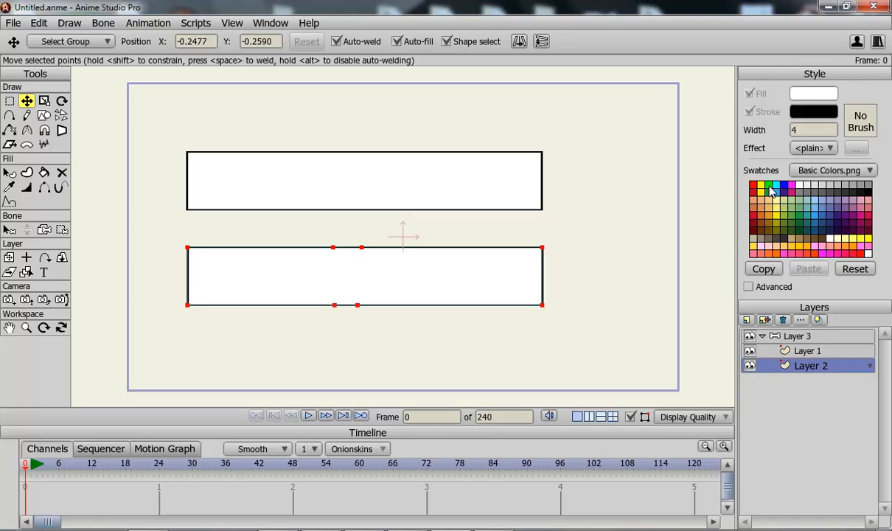
Step: Create a green-filled shape with a black stroke from Layer 2's rectangle
left_click(769, 187)
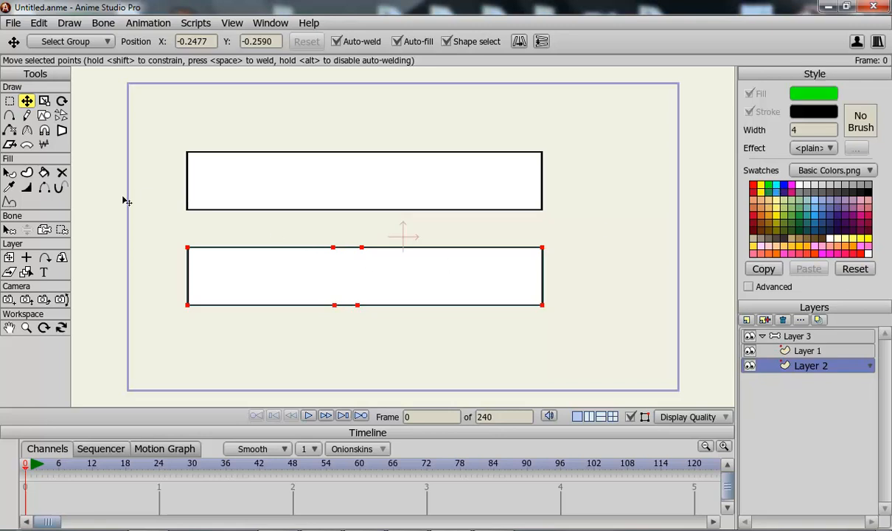
left_click(26, 172)
left_click(156, 43)
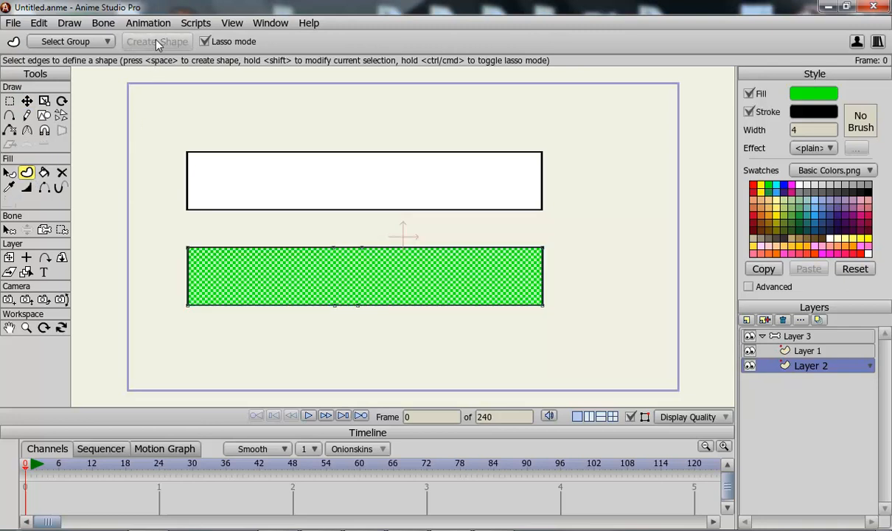
Step: Add two bones end to end along the white rectangle and two along the green rectangle in the bone layer
left_click(767, 337)
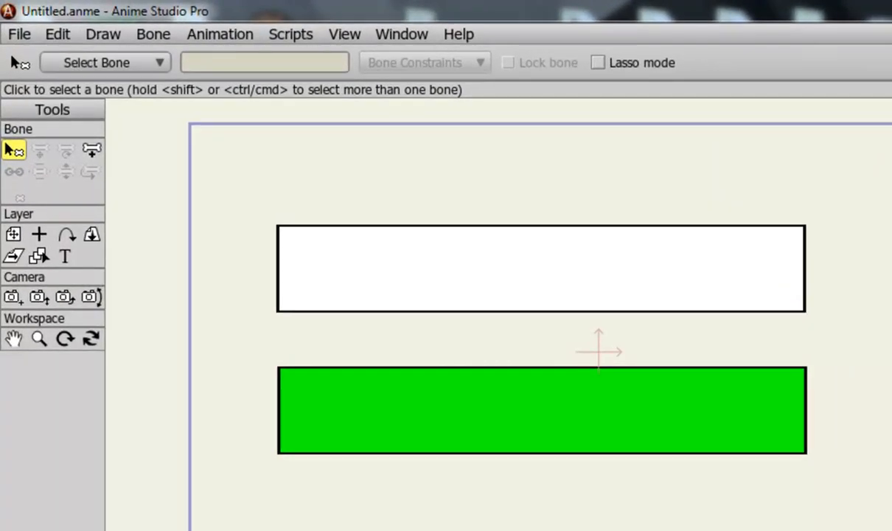
left_click(87, 153)
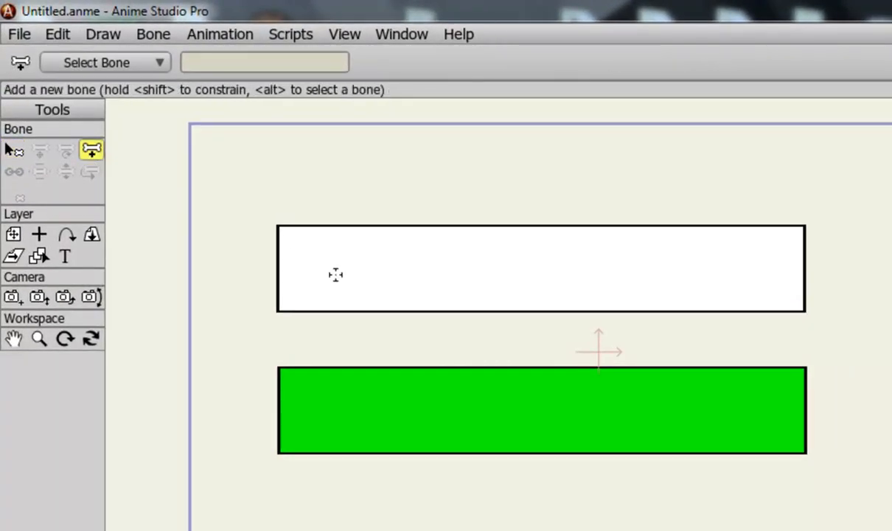
left_click_drag(282, 271, 807, 274)
left_click_drag(283, 411, 806, 410)
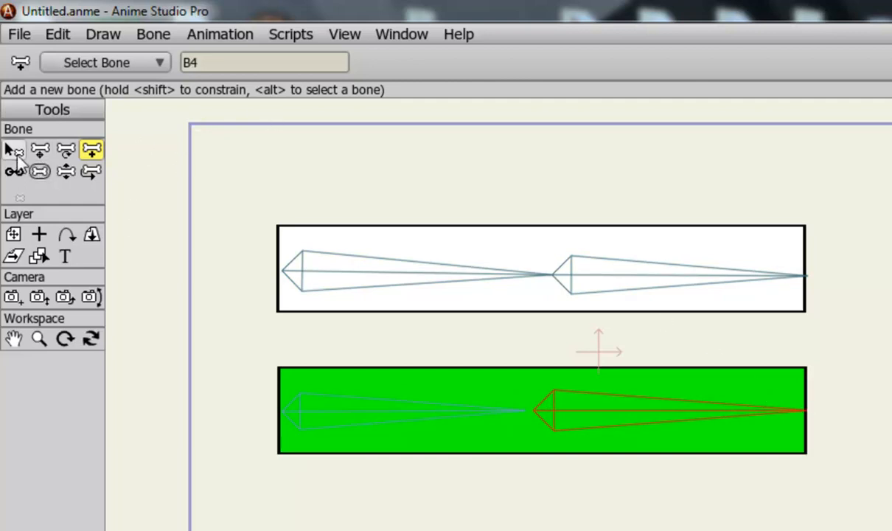
Step: Inspect the four bones' parent links, then test the bones in both rectangles with Manipulate Bones and undo the movement
left_click(14, 150)
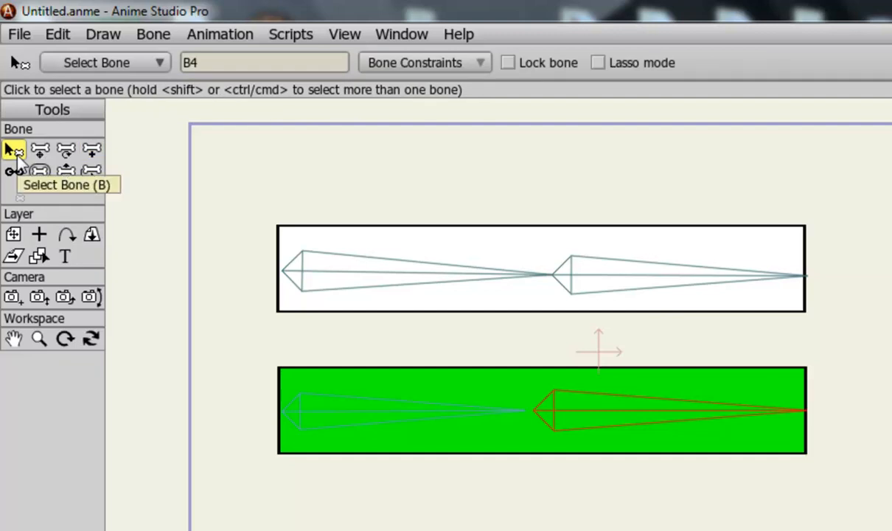
left_click(14, 172)
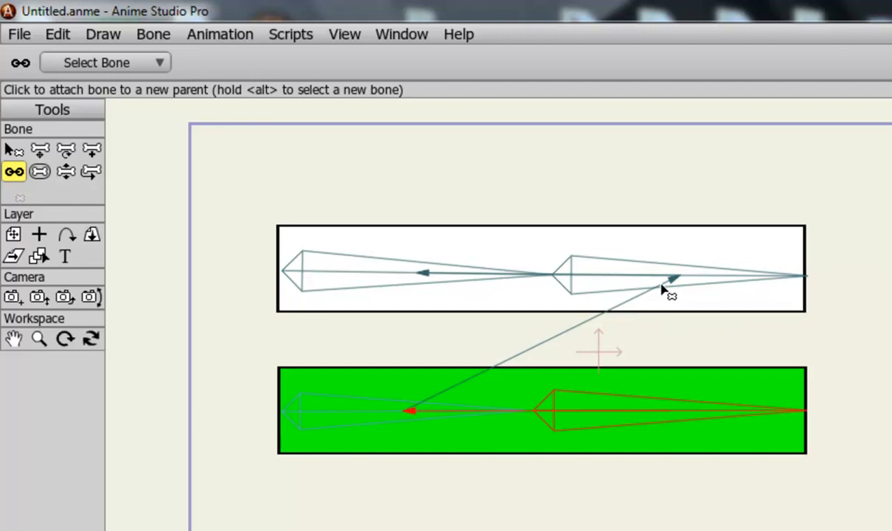
left_click(64, 171)
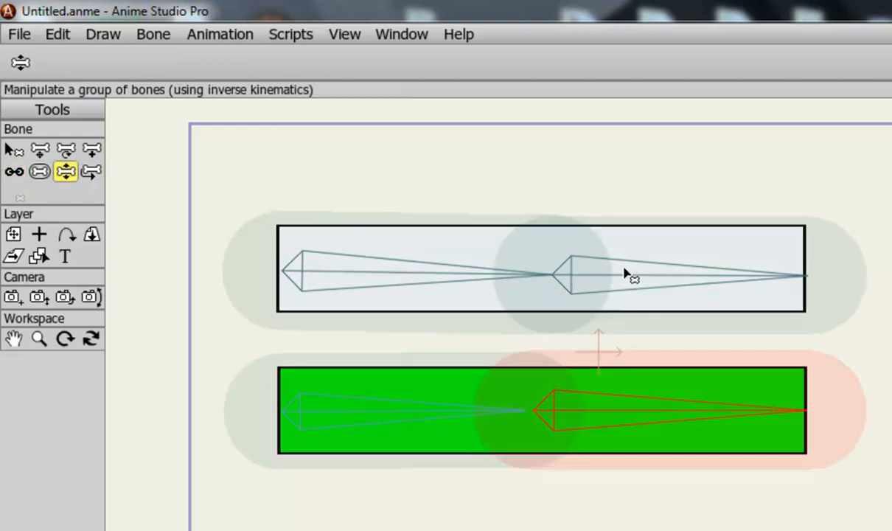
left_click_drag(625, 274, 649, 343)
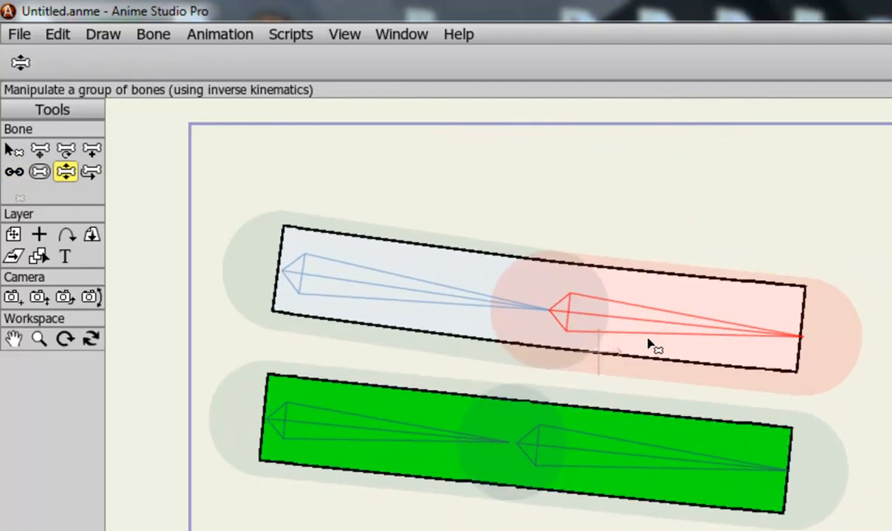
left_click_drag(620, 446, 675, 510)
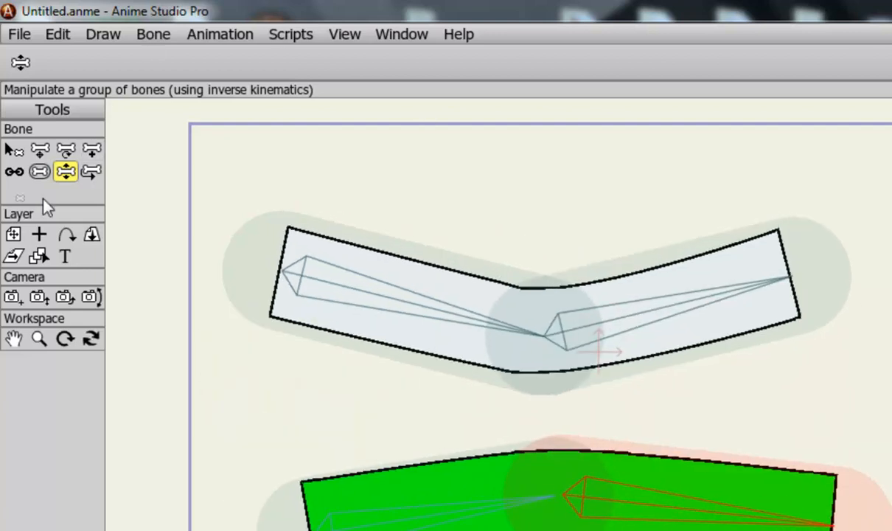
key("ctrl+z")
key("ctrl+z")
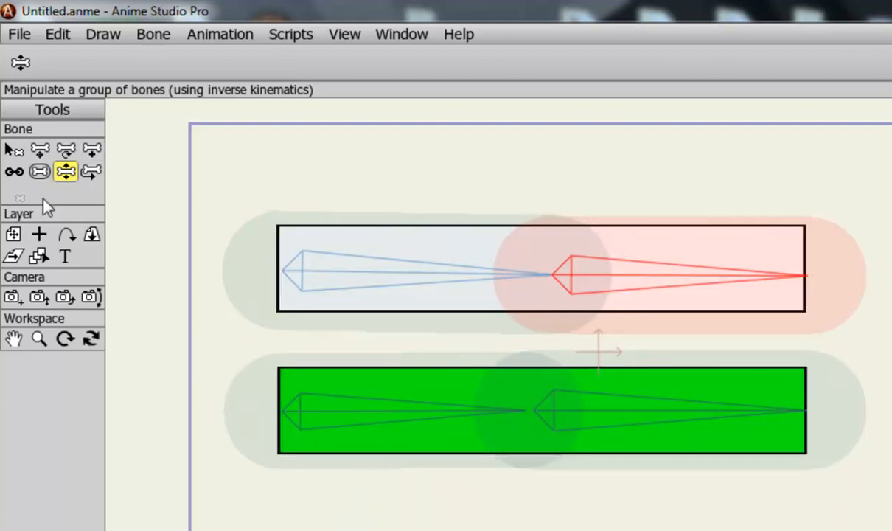
Step: Detach the green rectangle's first bone from its parent bone in the white rectangle
left_click(14, 150)
left_click(321, 406)
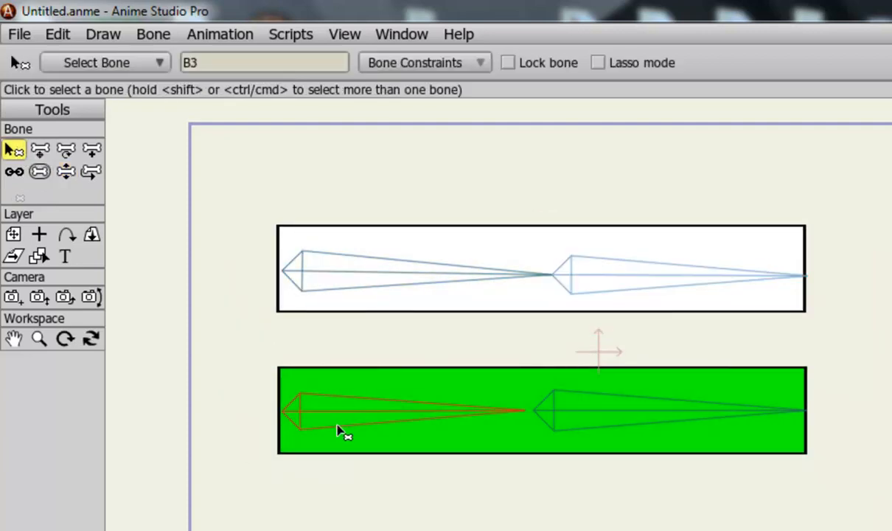
left_click(16, 174)
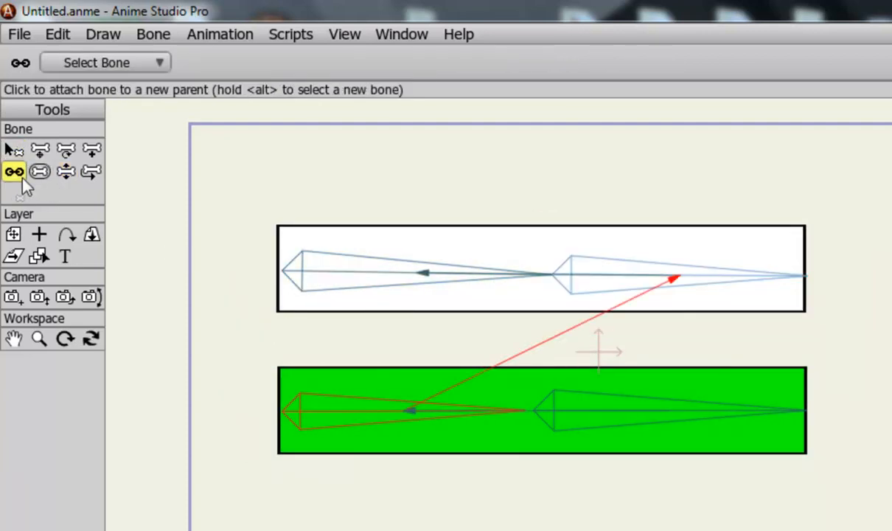
left_click(396, 415)
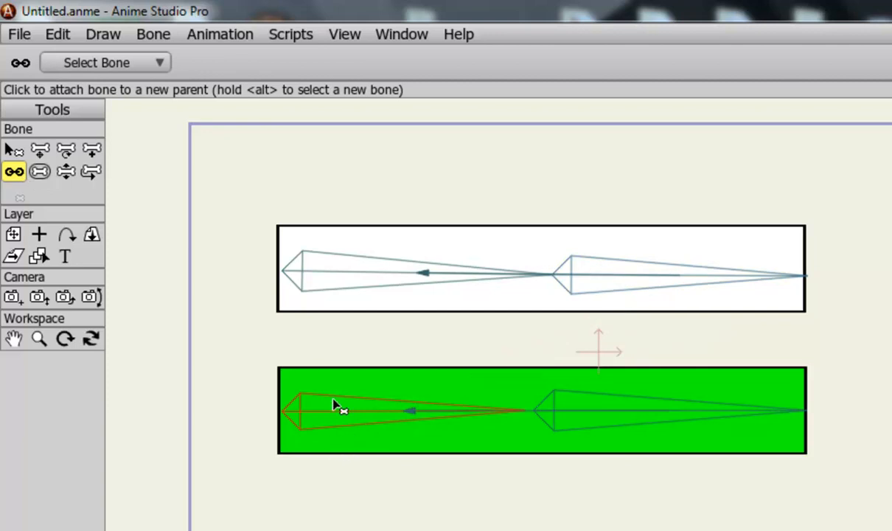
Step: Test the bone chains in the white and green rectangles with Manipulate Bones, then undo the movements
left_click(76, 174)
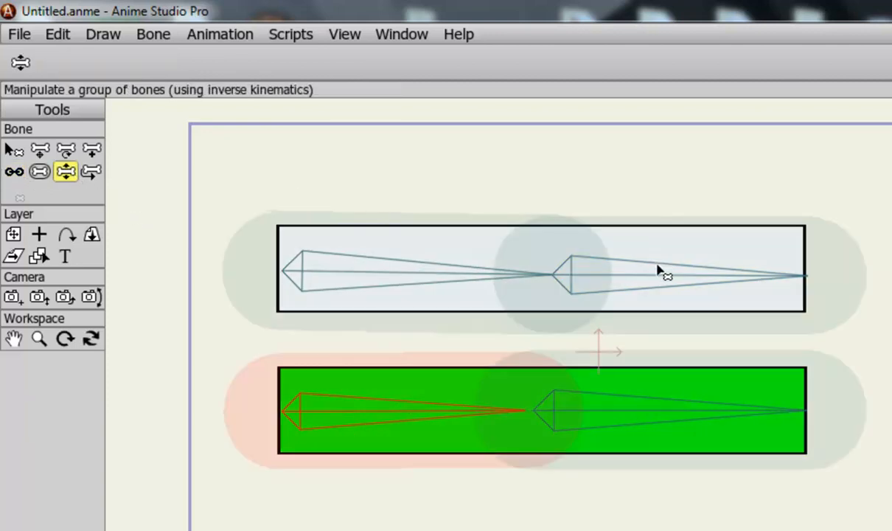
left_click_drag(663, 270, 764, 223)
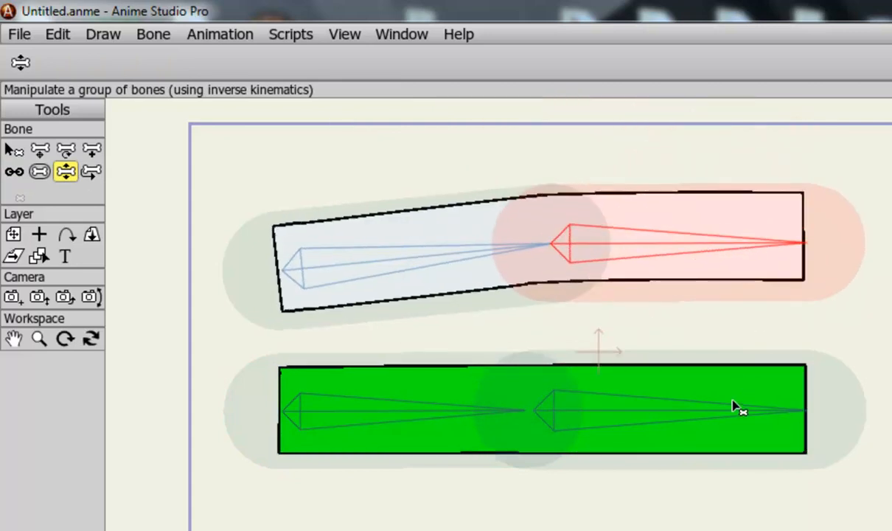
left_click_drag(736, 408, 827, 458)
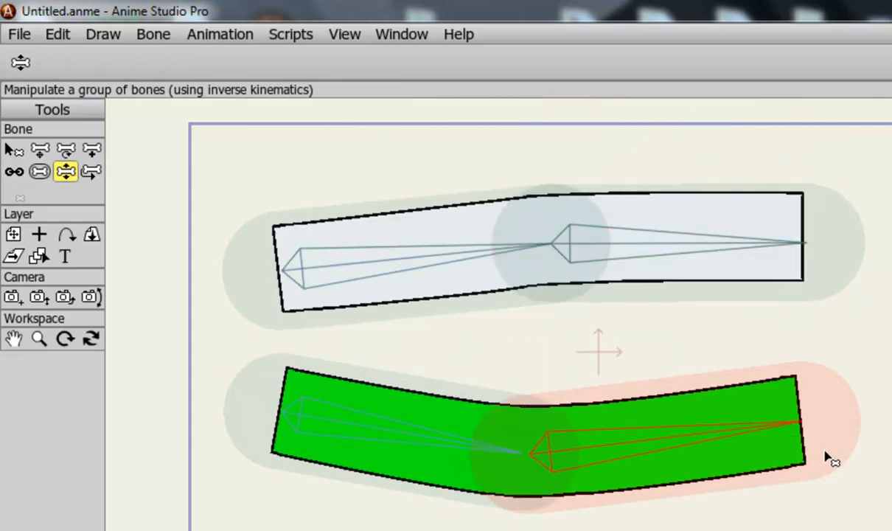
left_click_drag(751, 253, 746, 246)
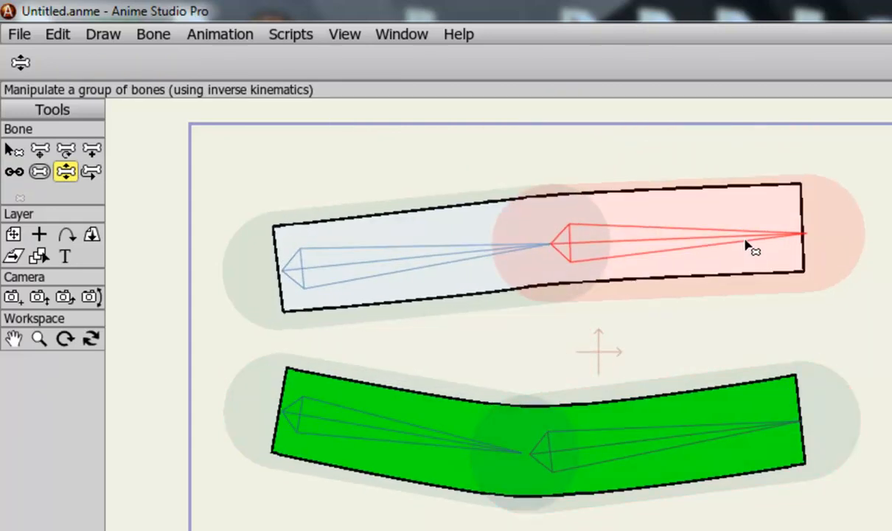
key("ctrl+z")
key("ctrl+z")
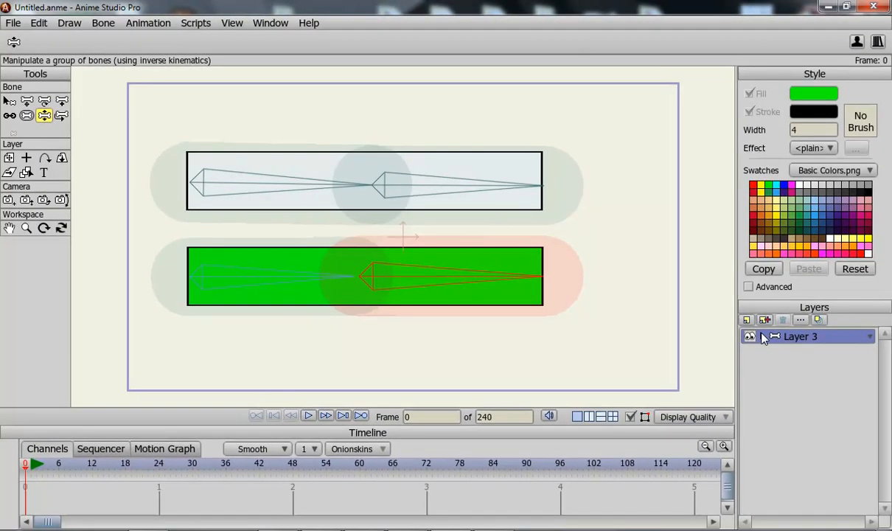
Step: In Layer 1, bind the white rectangle's four left-hand points to its first bone using a lasso selection
left_click(763, 337)
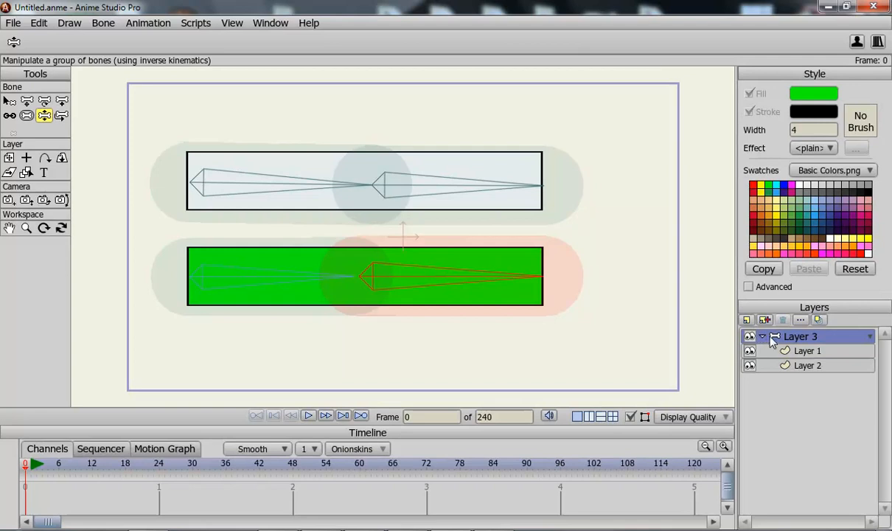
left_click(775, 351)
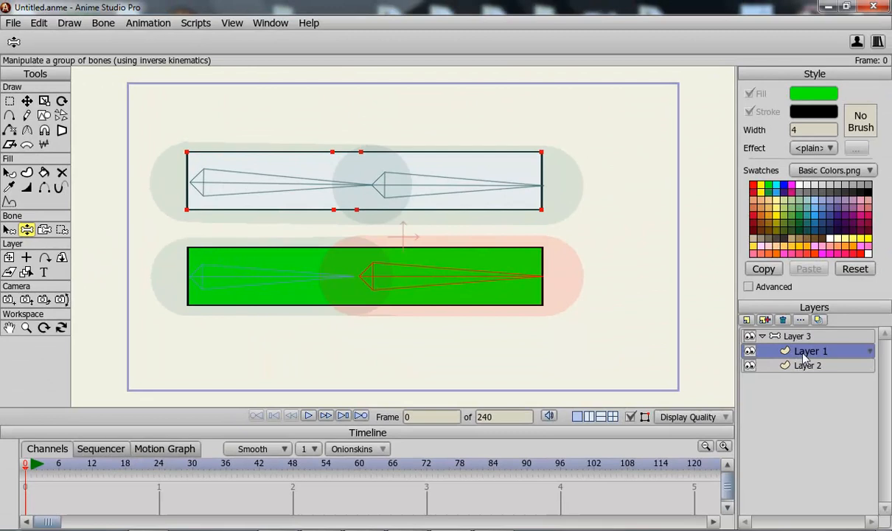
left_click(63, 231)
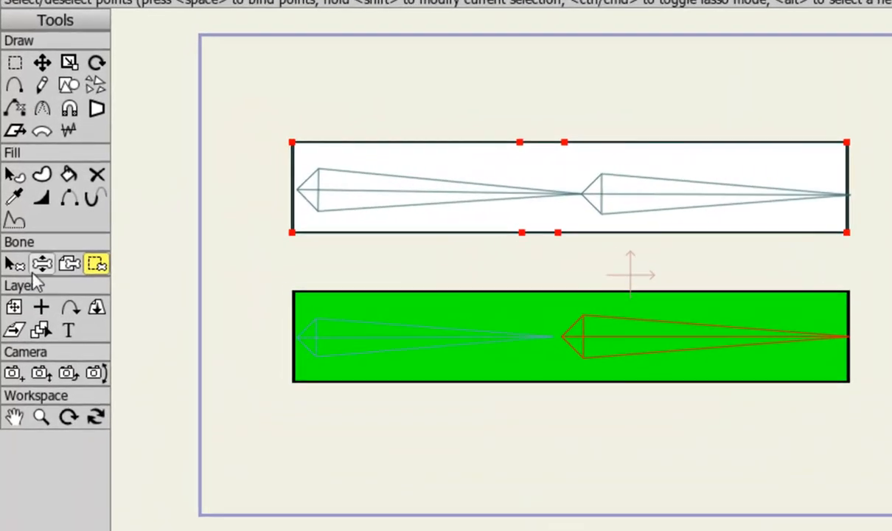
left_click(10, 230)
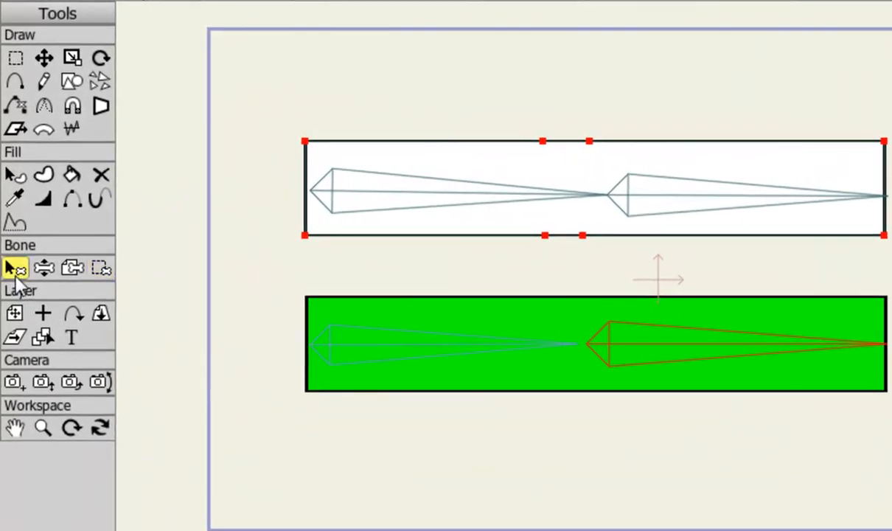
left_click(366, 194)
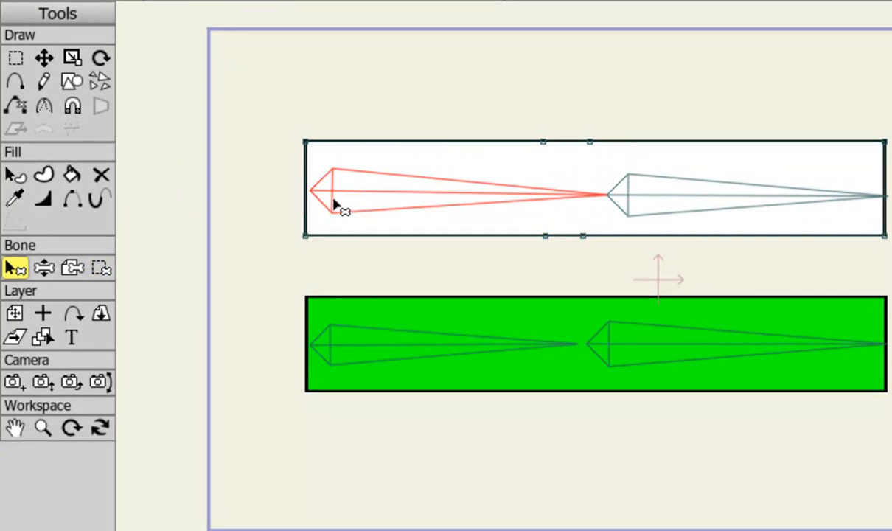
left_click(102, 270)
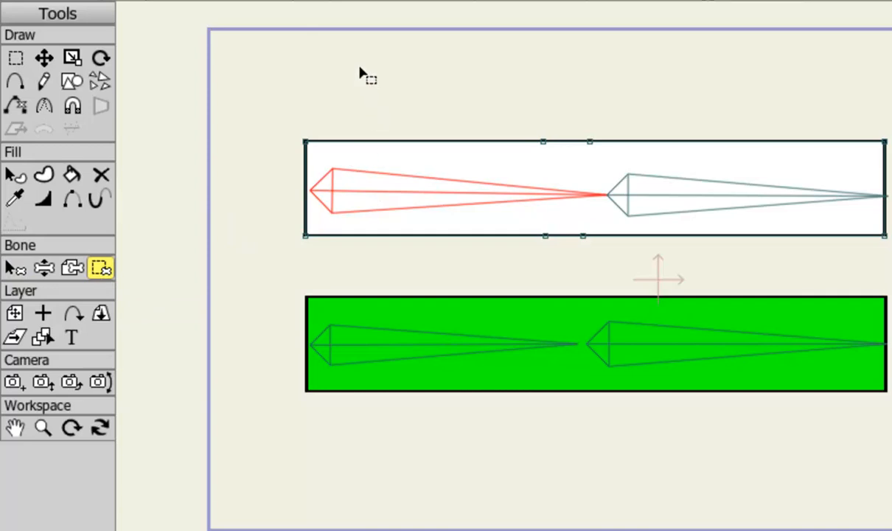
mouse_move(360, 72)
left_mouse_down()
mouse_move(279, 121)
mouse_move(253, 168)
mouse_move(261, 198)
mouse_move(298, 248)
mouse_move(348, 267)
mouse_move(486, 270)
mouse_move(534, 268)
mouse_move(564, 246)
mouse_move(559, 140)
mouse_move(522, 81)
mouse_move(280, 81)
left_mouse_up()
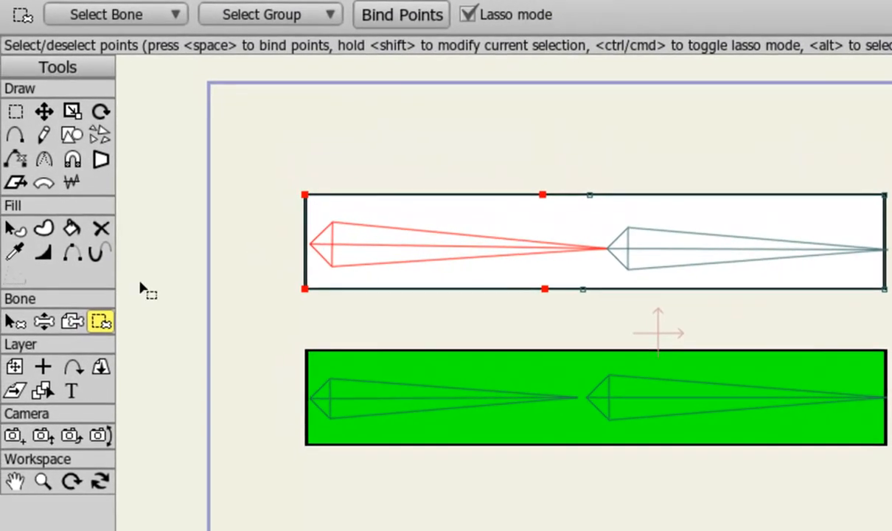
Step: Bind the white rectangle's four right-hand points to its second bone and test the chain with Manipulate Bones
left_click(14, 322)
left_click(700, 252)
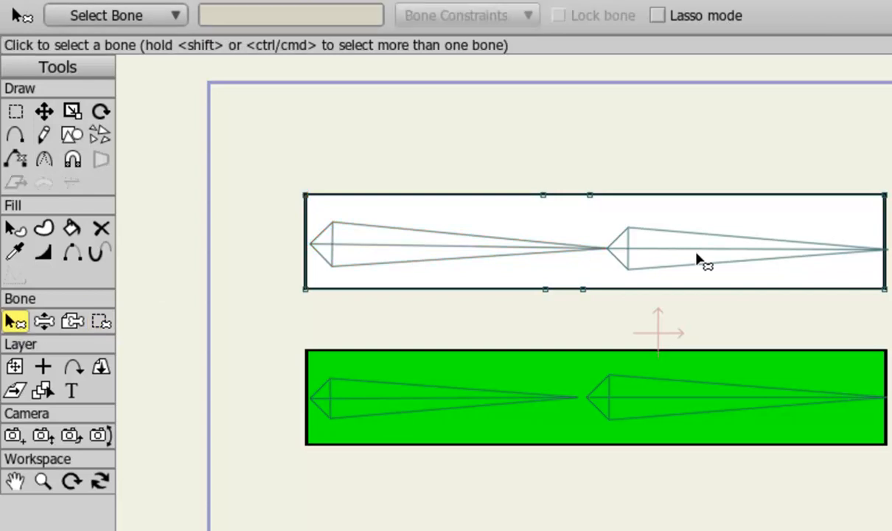
left_click(701, 252)
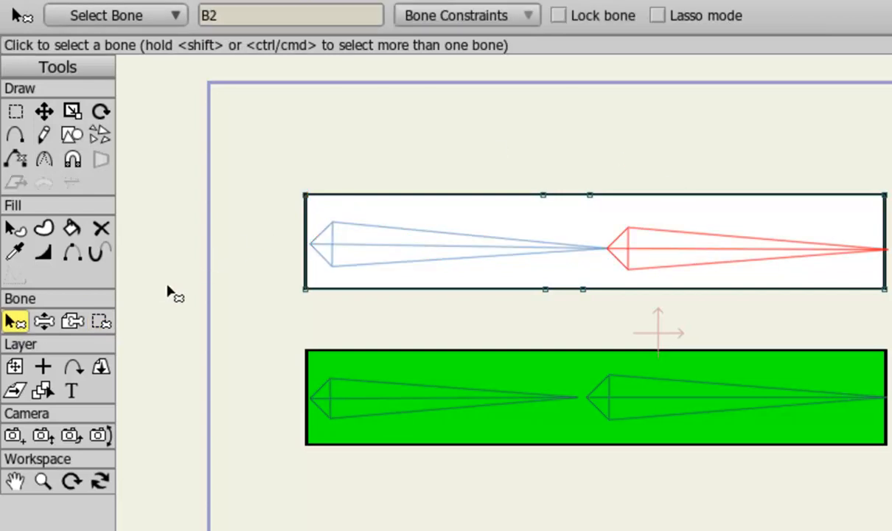
left_click(101, 322)
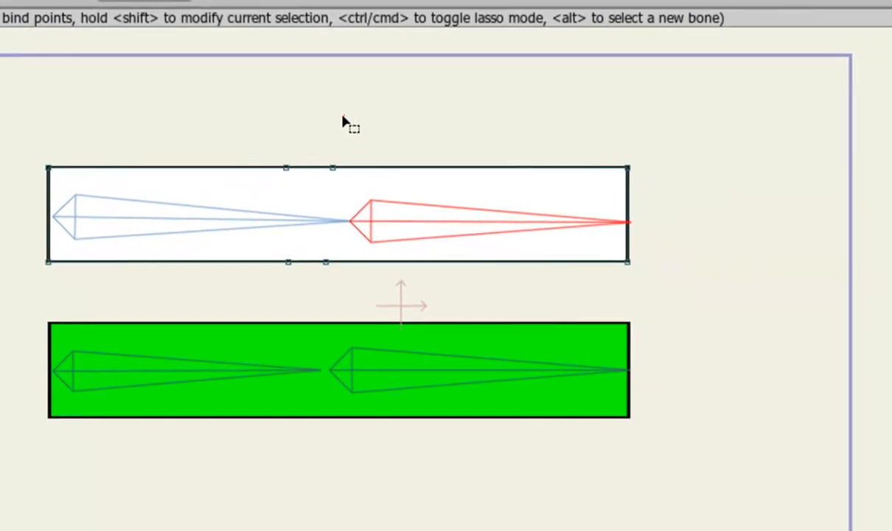
mouse_move(344, 117)
left_mouse_down()
mouse_move(326, 146)
mouse_move(318, 279)
mouse_move(574, 294)
left_mouse_up()
left_click_drag(725, 135, 324, 132)
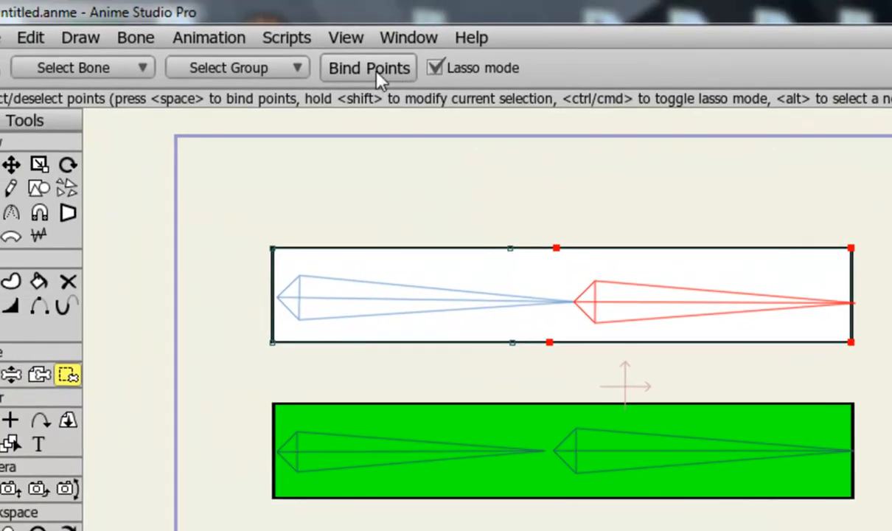
left_click(355, 67)
left_click(13, 375)
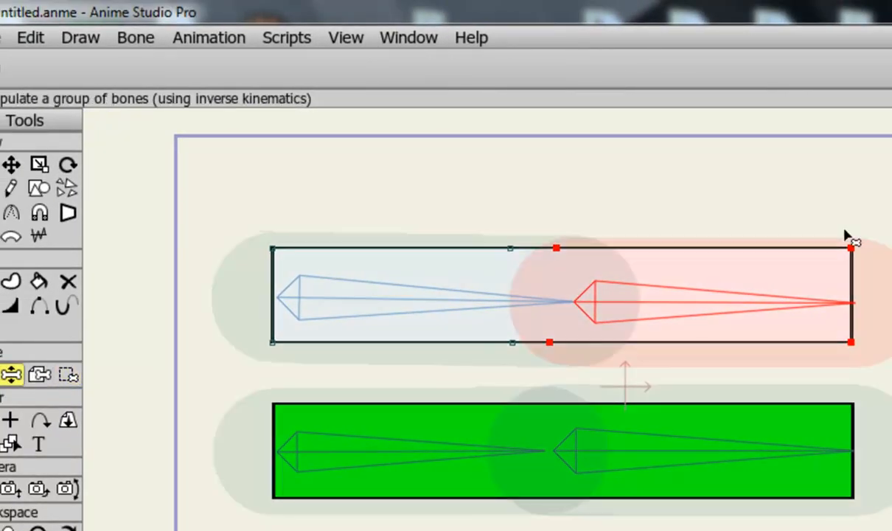
left_click_drag(827, 305, 816, 259)
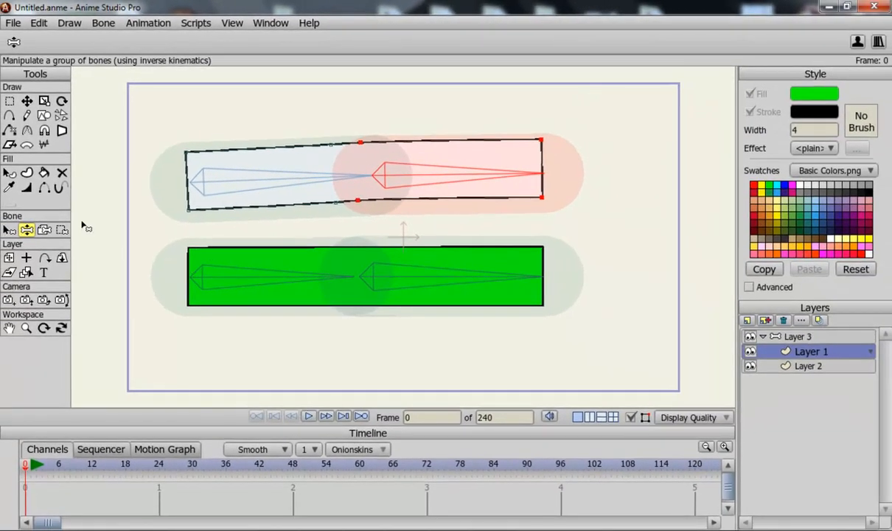
Step: In Layer 2, bind the green rectangle's two left corner points and four middle points to its first bone, then test that bone
left_click(10, 230)
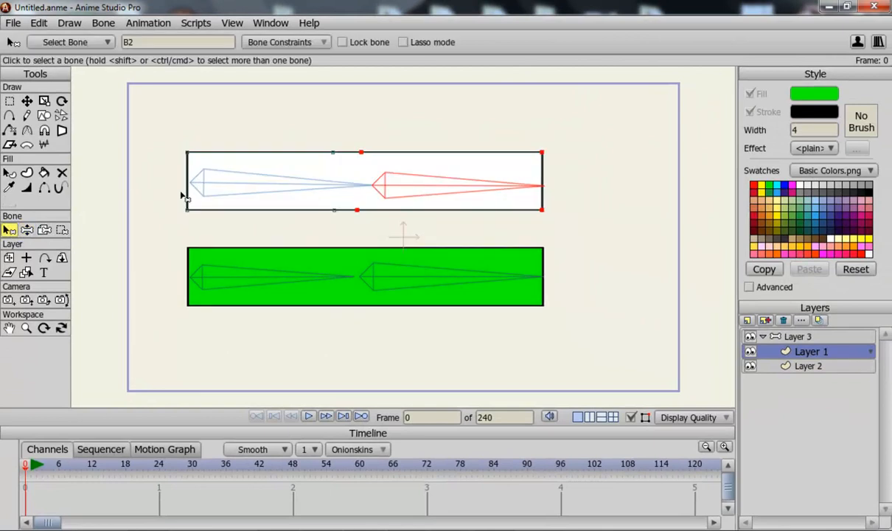
left_click(272, 286)
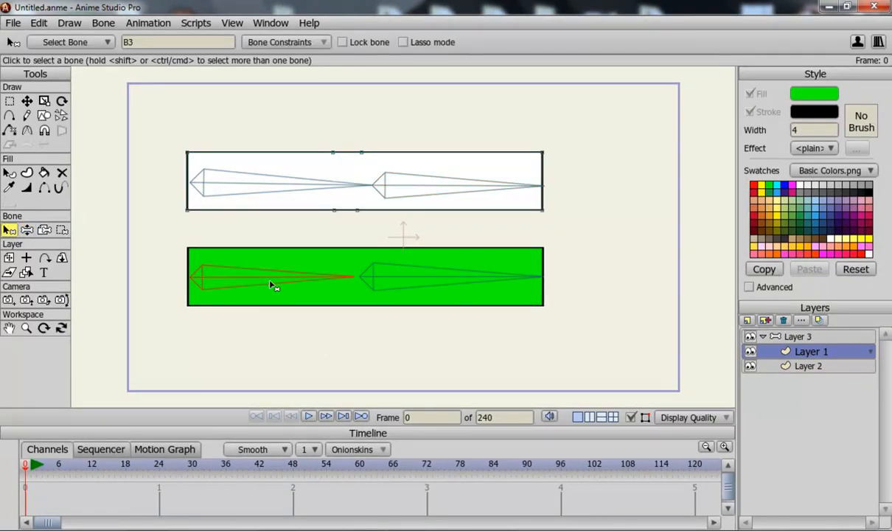
left_click(809, 368)
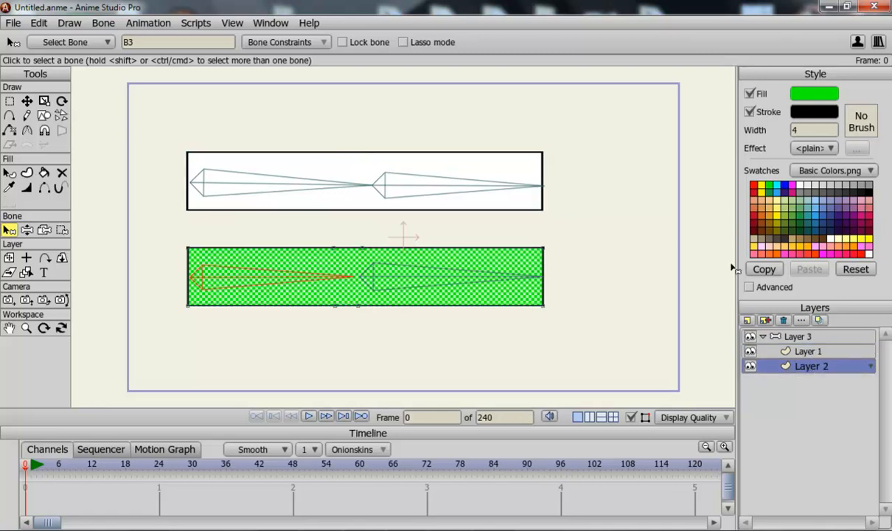
left_click(62, 229)
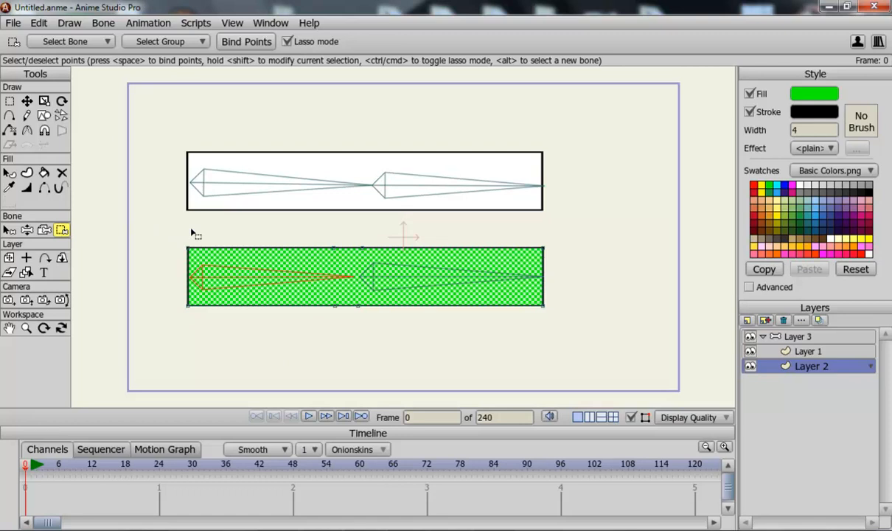
mouse_move(191, 233)
left_mouse_down()
mouse_move(170, 241)
mouse_move(158, 284)
mouse_move(210, 322)
mouse_move(323, 328)
mouse_move(355, 321)
mouse_move(372, 306)
mouse_move(384, 271)
mouse_move(337, 228)
mouse_move(144, 242)
left_mouse_up()
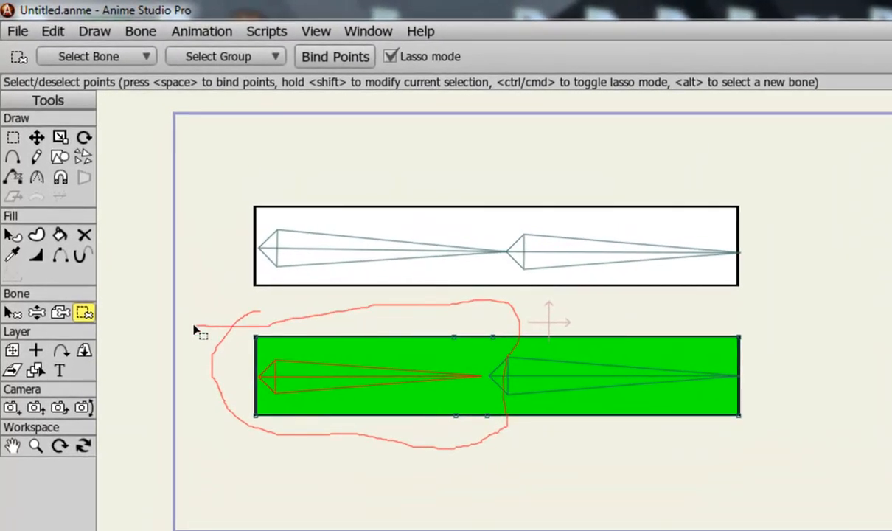
left_click_drag(195, 328, 195, 328)
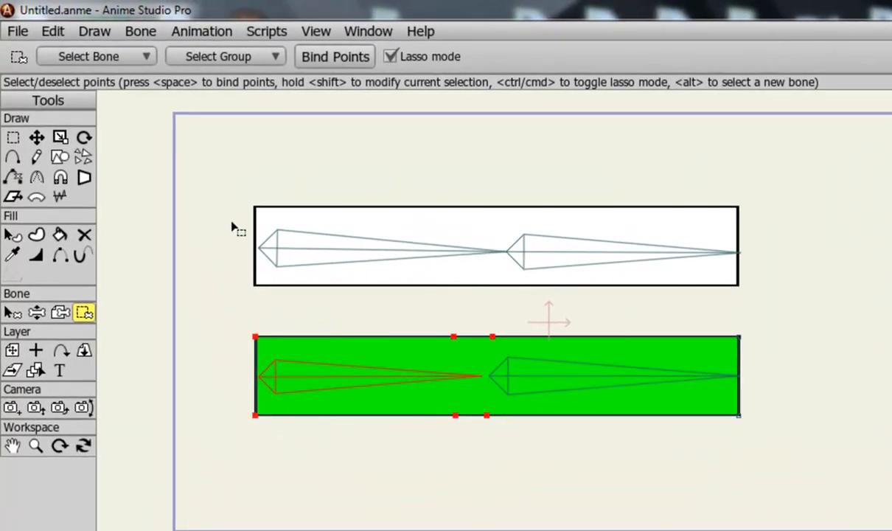
left_click(320, 58)
left_click(36, 313)
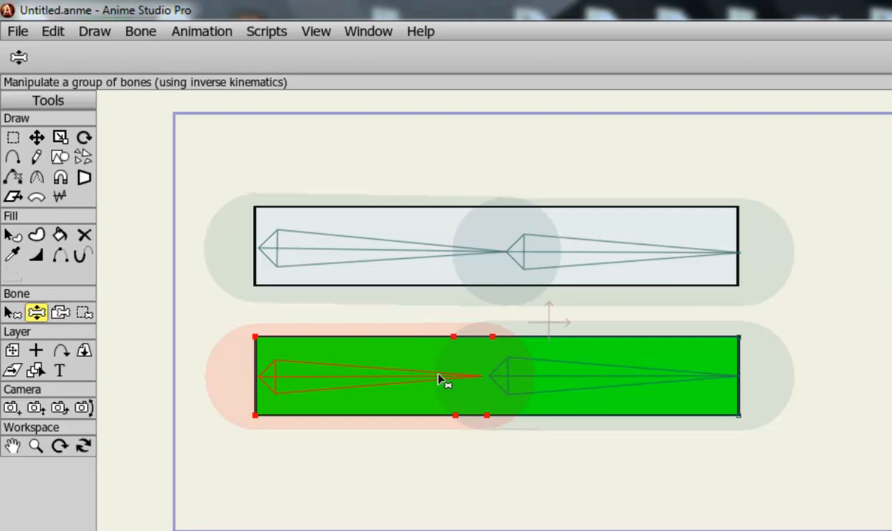
left_click_drag(442, 380, 500, 382)
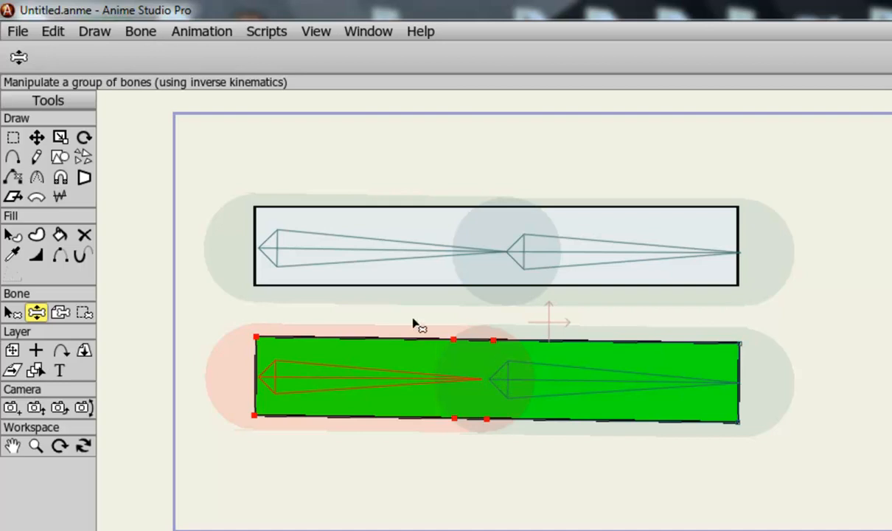
Step: Bind the green rectangle's two right corner points to its second bone using a lasso selection
left_click(13, 312)
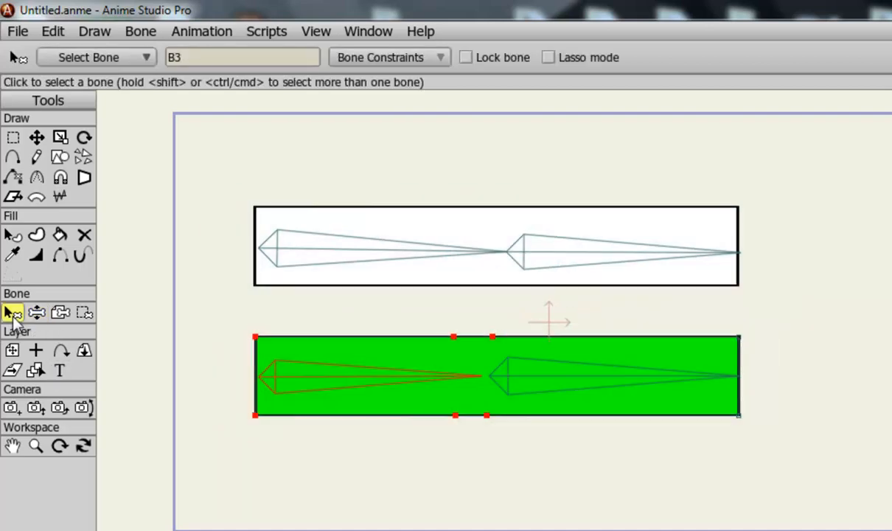
left_click(563, 382)
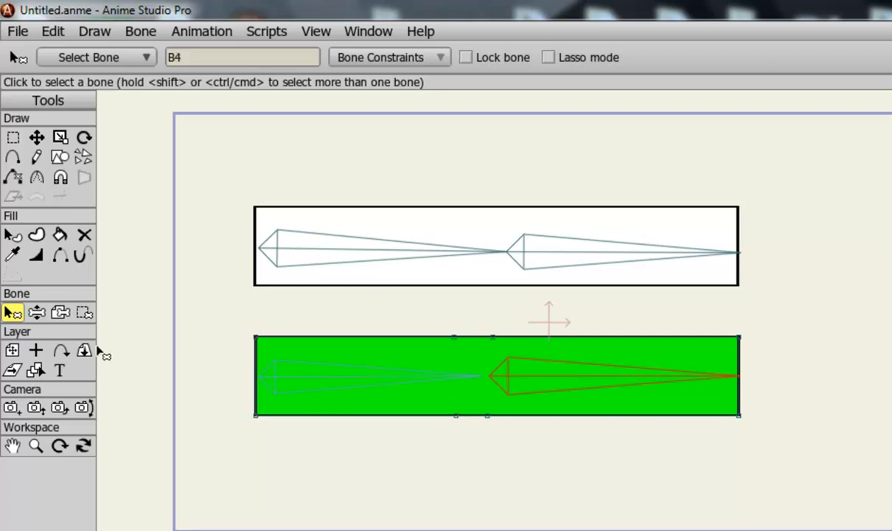
left_click(84, 314)
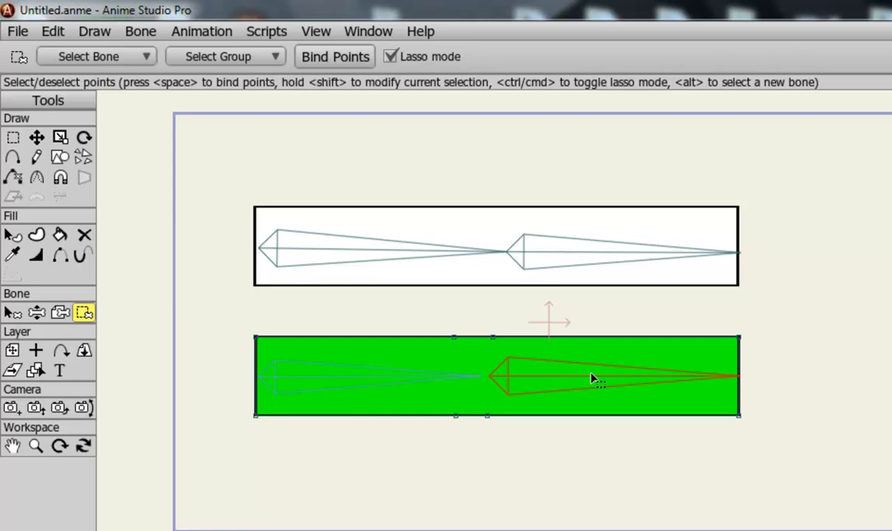
mouse_move(756, 311)
left_mouse_down()
mouse_move(692, 349)
mouse_move(685, 397)
mouse_move(710, 447)
mouse_move(788, 440)
mouse_move(789, 349)
mouse_move(766, 315)
mouse_move(715, 319)
left_mouse_up()
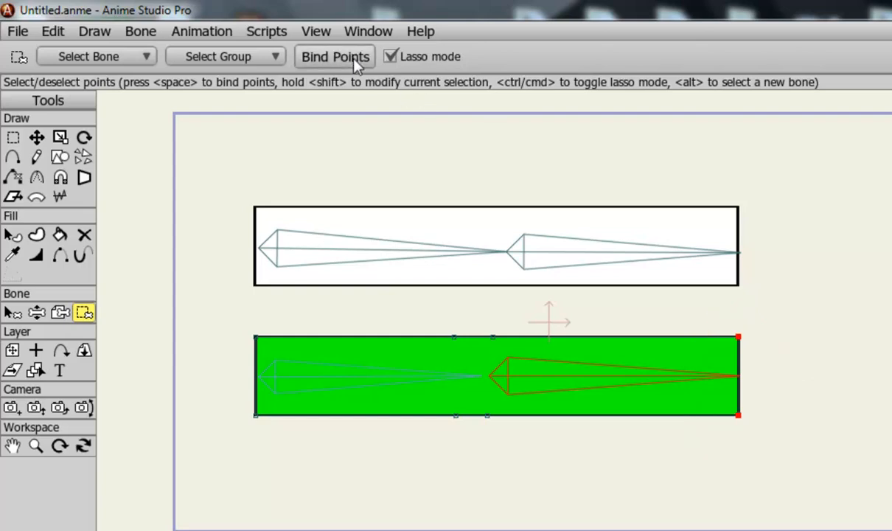
left_click(37, 138)
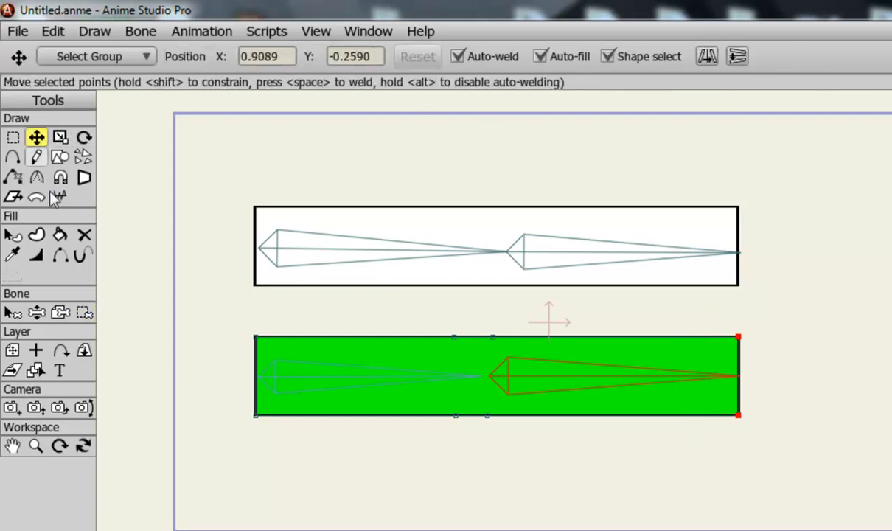
Step: Test the green rectangle's bone chain with Manipulate Bones by folding its second bone and straightening it again
left_click(37, 313)
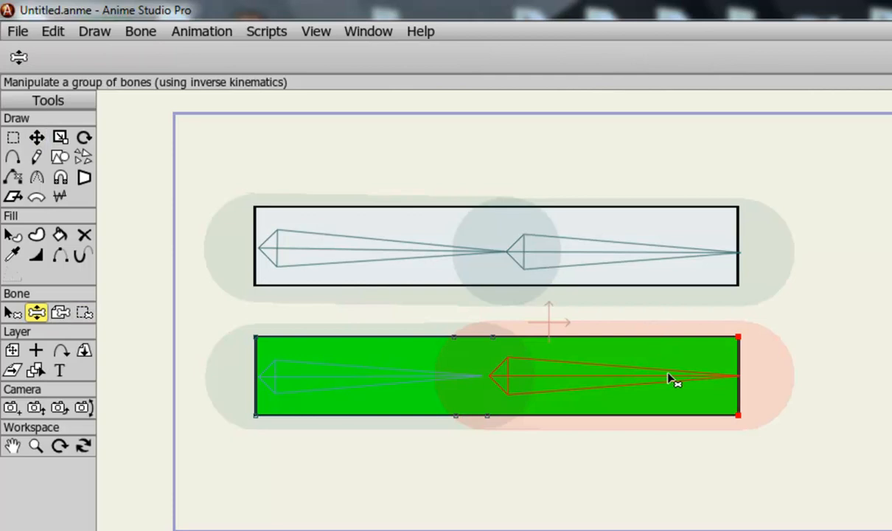
left_click_drag(670, 378, 409, 437)
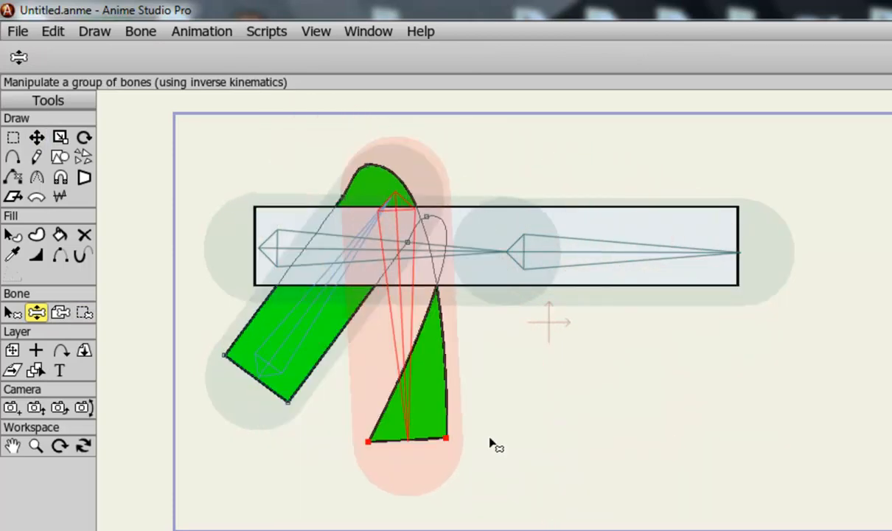
left_click_drag(491, 443, 861, 360)
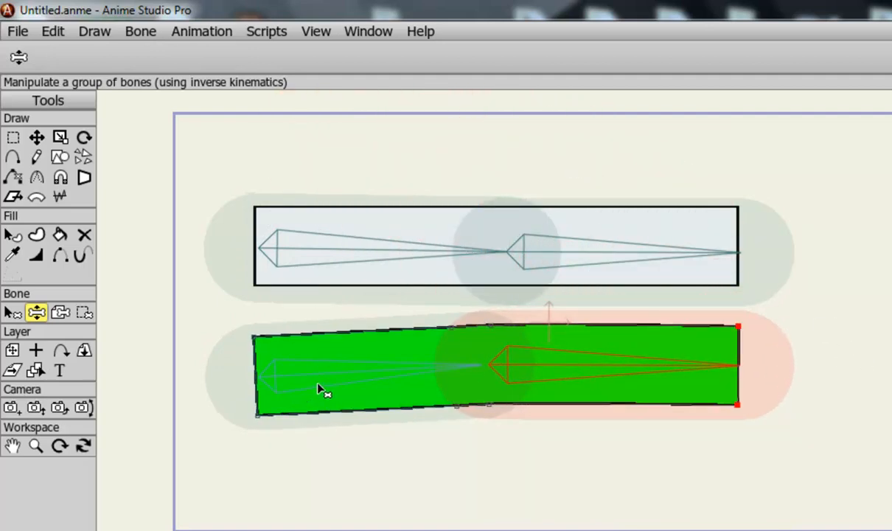
Step: Check the points bound to the green rectangle's first bone, then lasso its four middle and two right corner points for the second bone
left_click(14, 312)
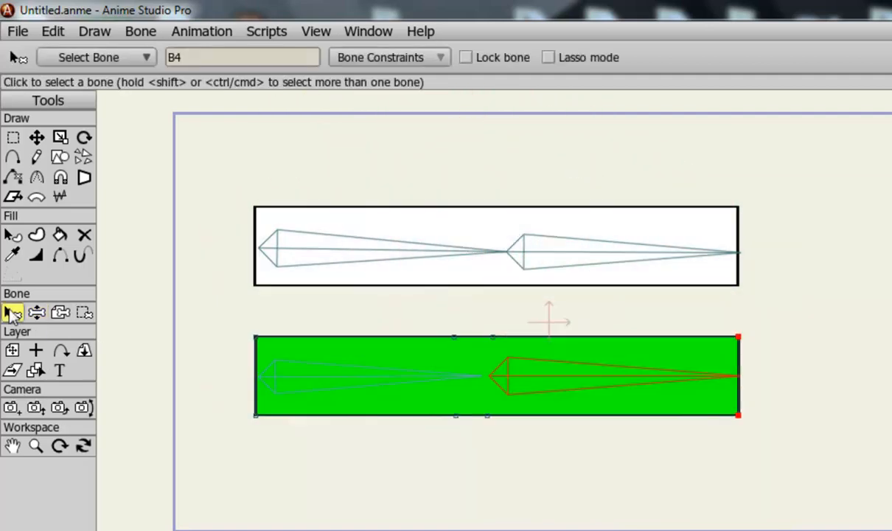
left_click(346, 385)
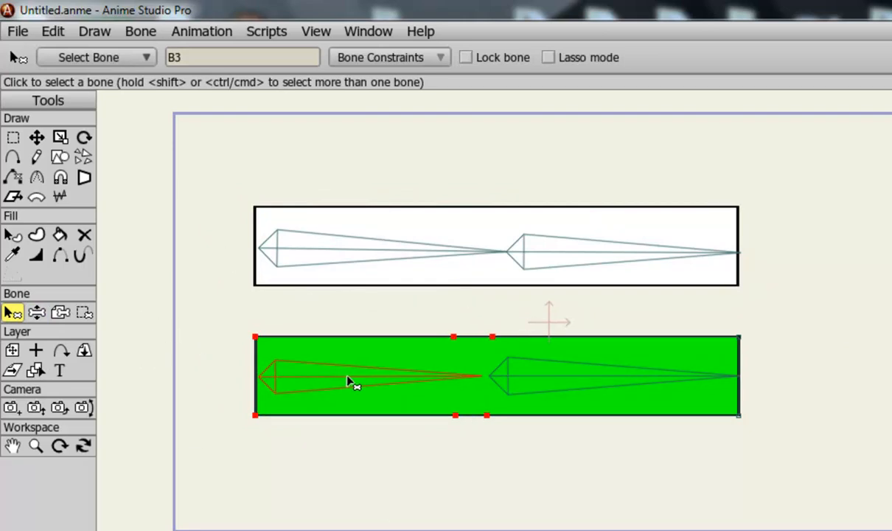
left_click(610, 379)
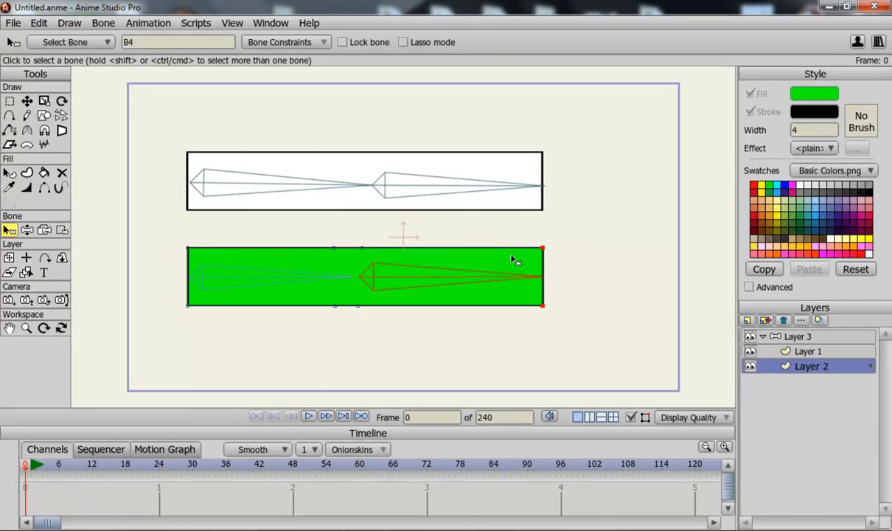
left_click(62, 230)
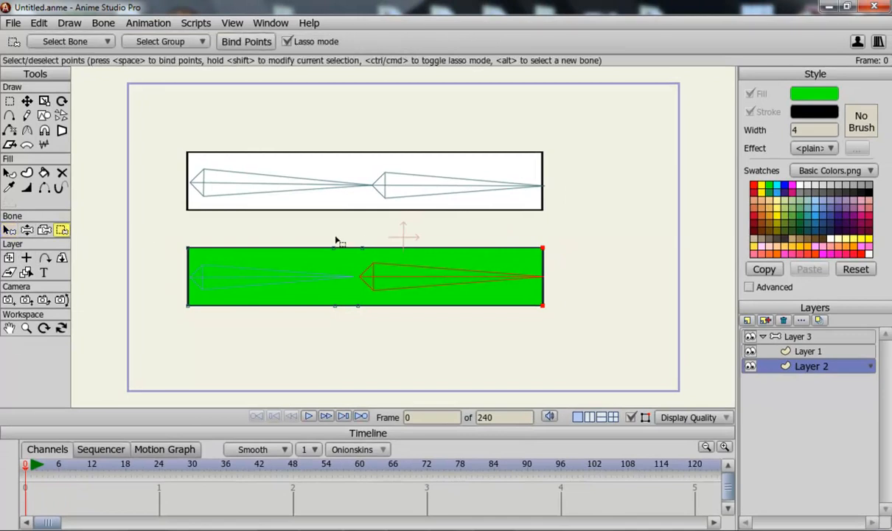
left_click_drag(366, 219, 362, 218)
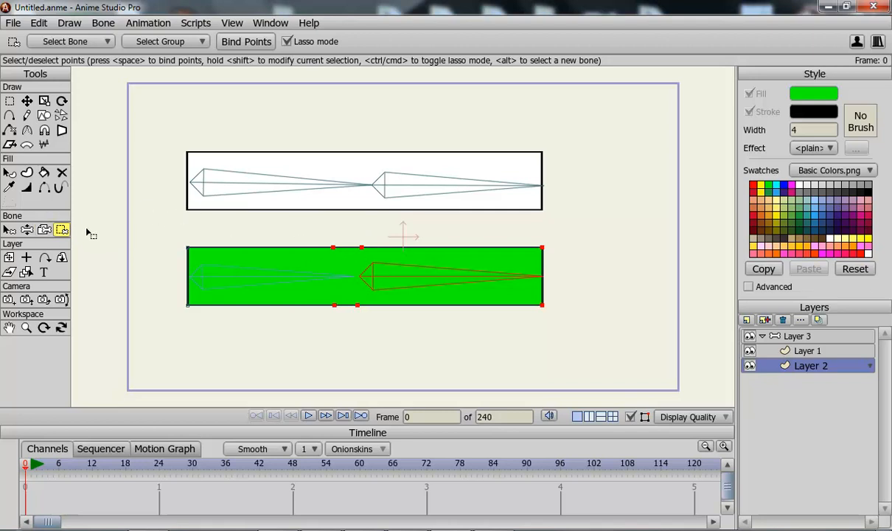
Step: Deselect the green rectangle's second bone and make the Layer 3 bone layer active
left_click(44, 229)
left_click(62, 230)
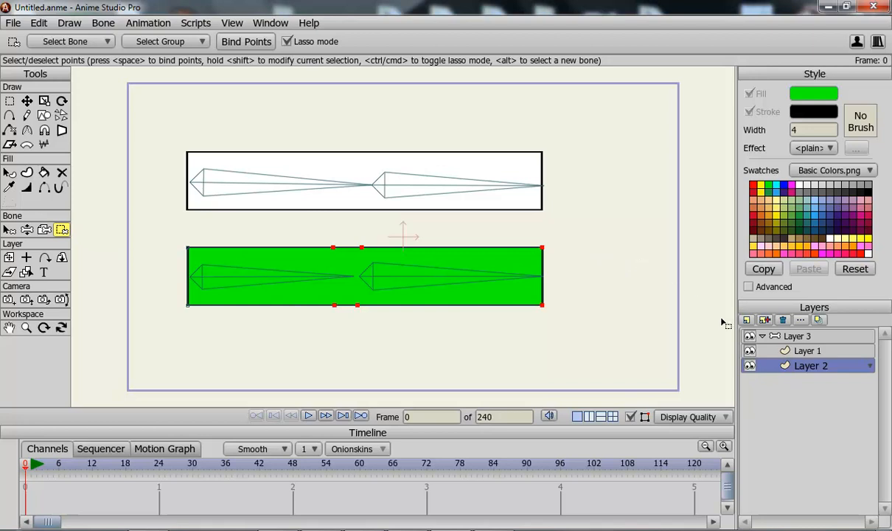
left_click(764, 337)
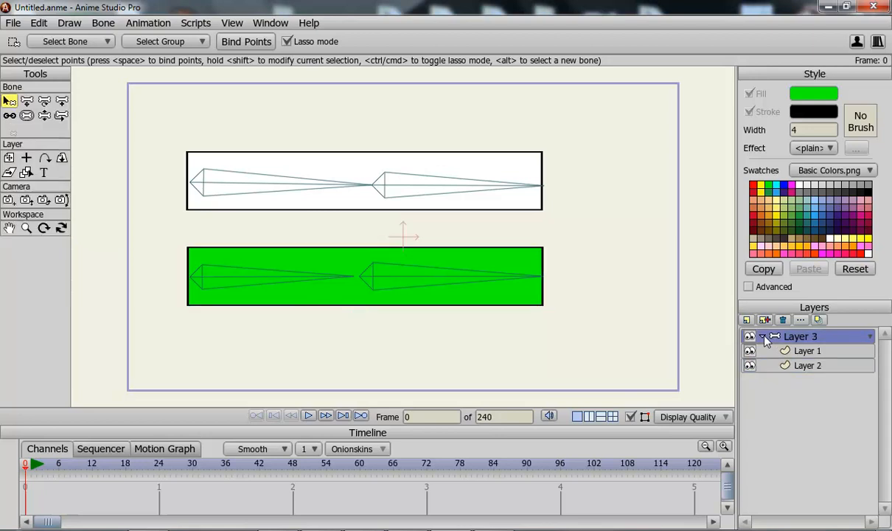